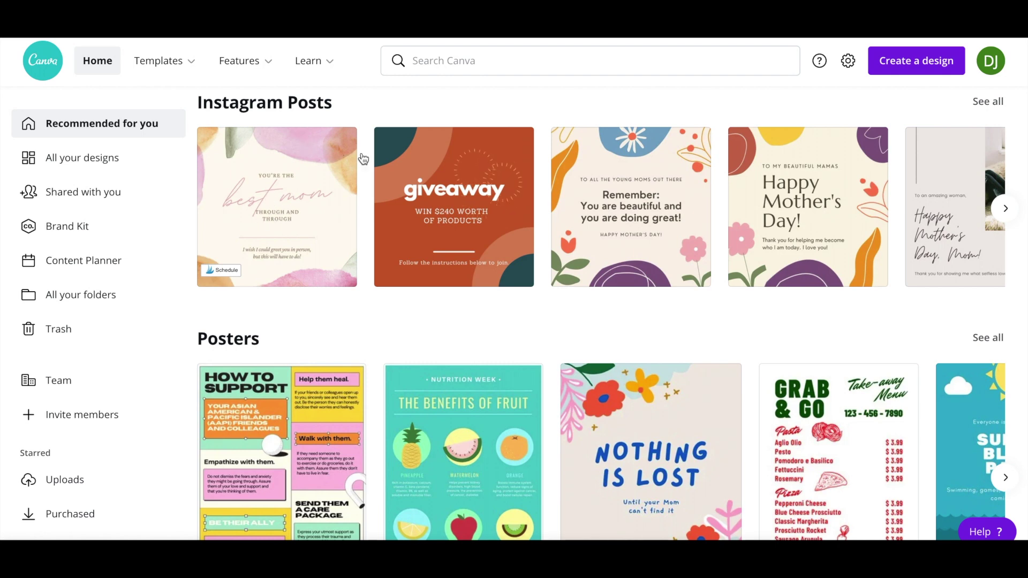
- Browse the Instagram Posts templates and open the watercolor "best mom" Mother's Day design
{"action": "left_click", "coordinate": [1006, 209]}
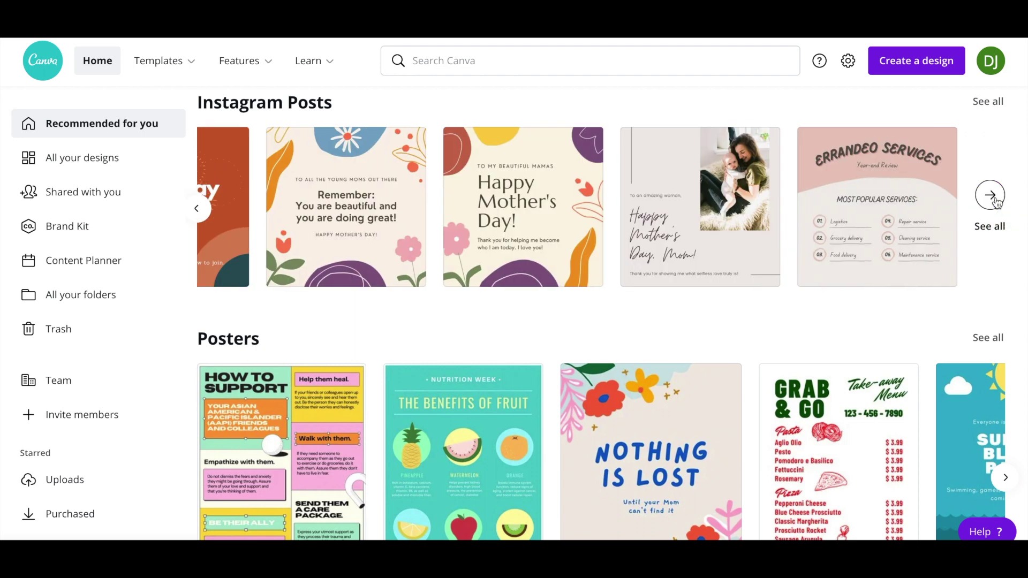
{"action": "left_click", "coordinate": [196, 208]}
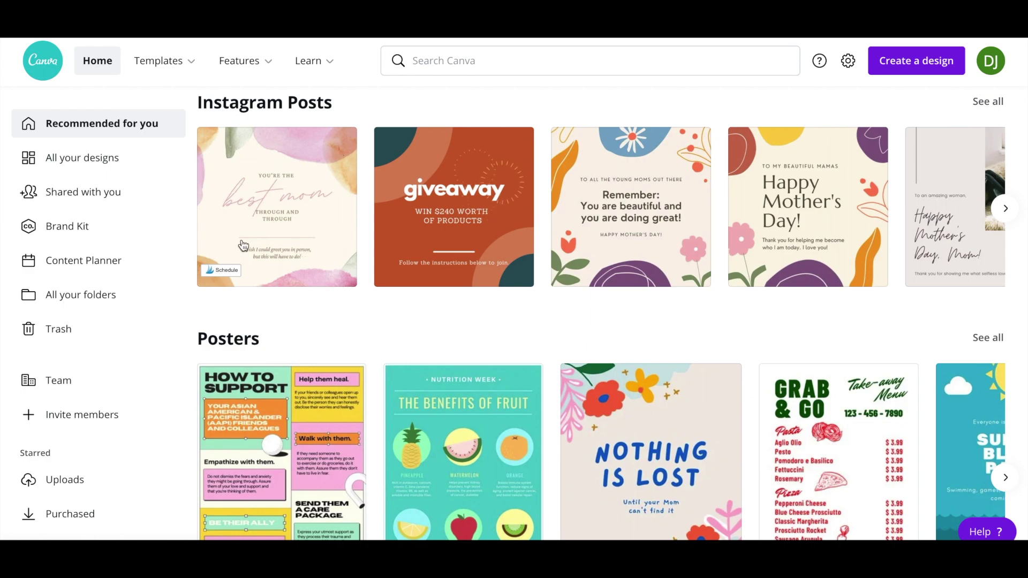
{"action": "left_click", "coordinate": [285, 204]}
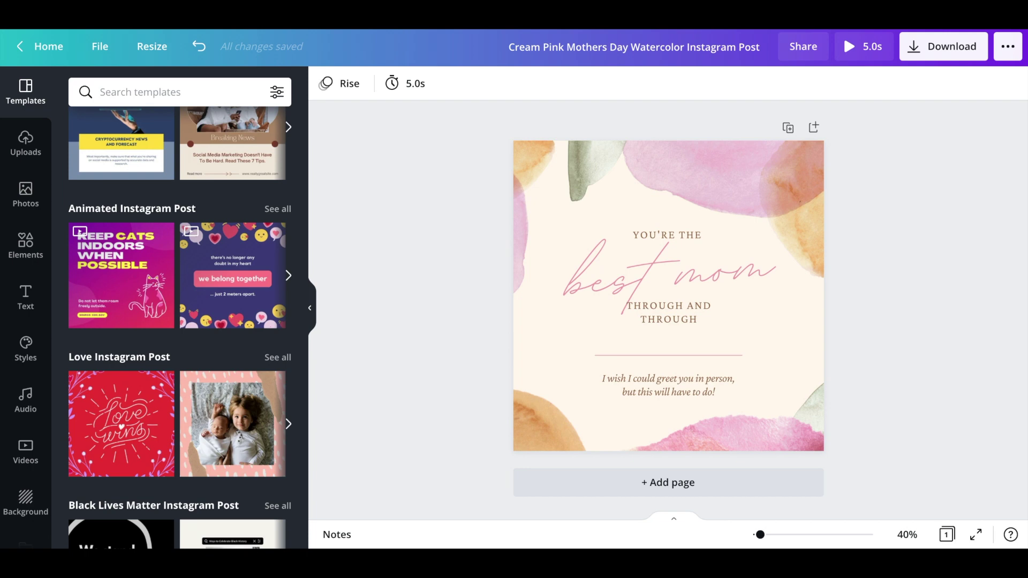
- Examine the pieces of the design by selecting the large pink watercolor shape and the "best mom" text
{"action": "left_click", "coordinate": [743, 184]}
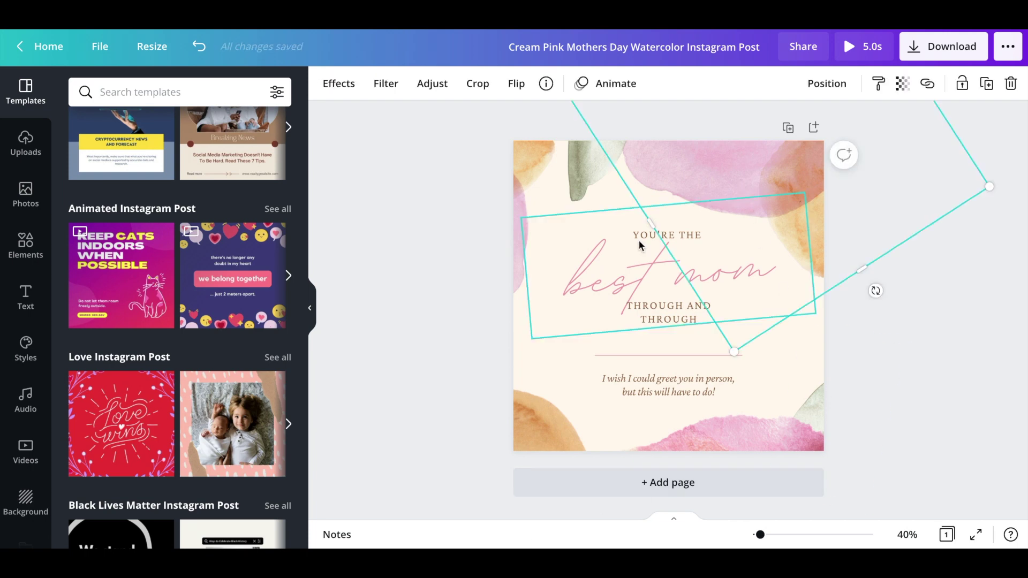
{"action": "left_click", "coordinate": [625, 267]}
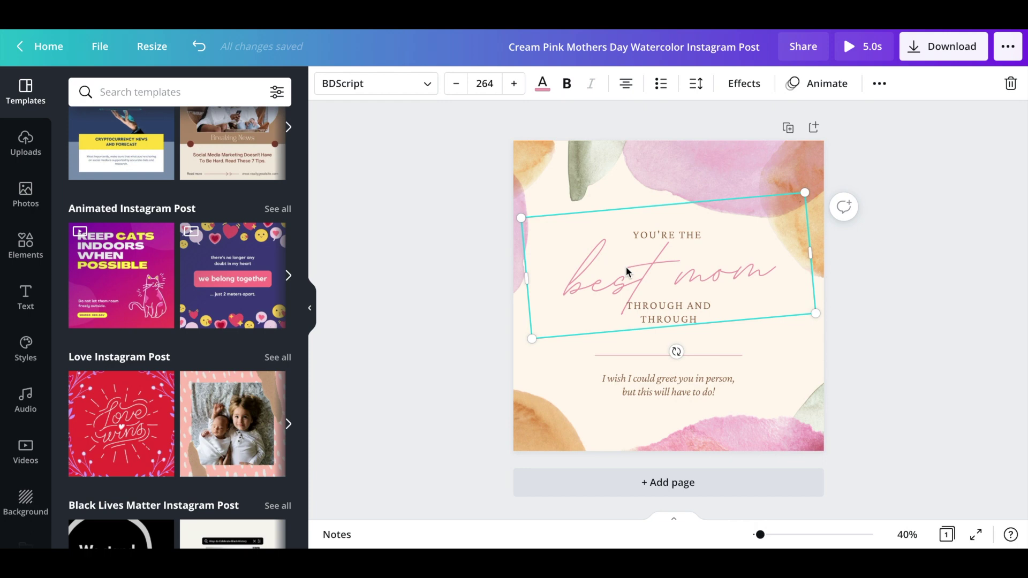
{"action": "left_click", "coordinate": [453, 246]}
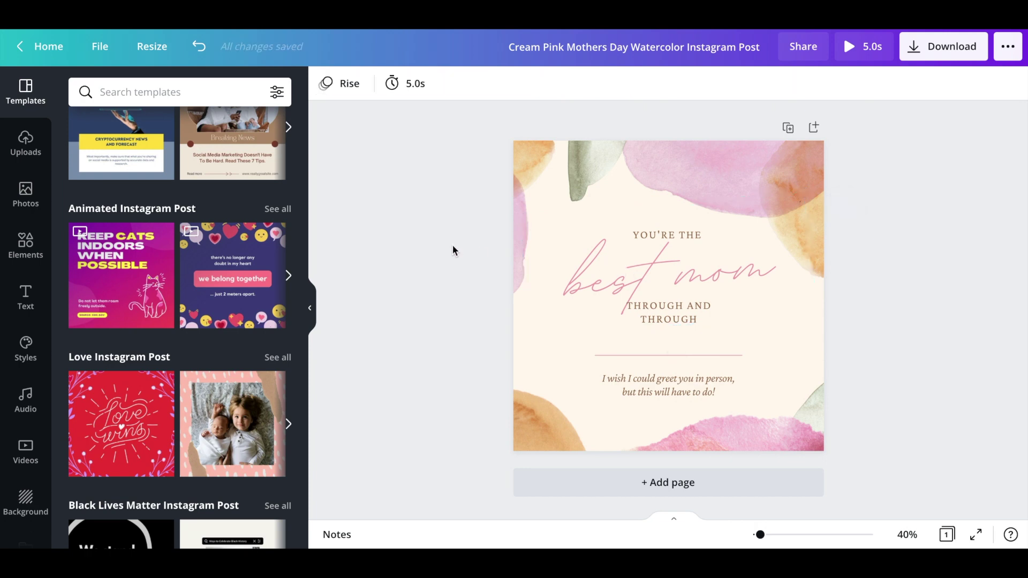
{"action": "left_click", "coordinate": [647, 176]}
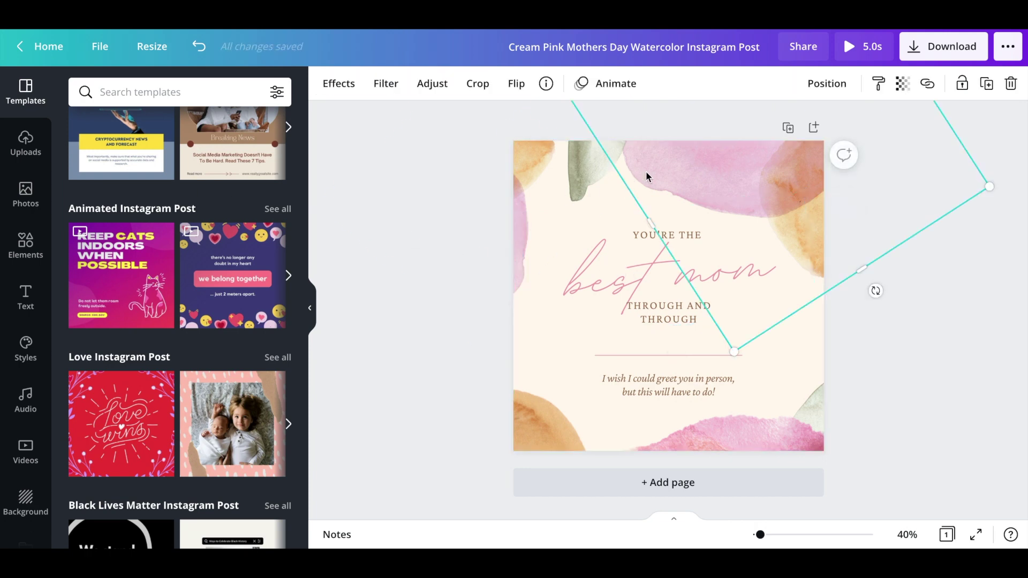
- Filter the watercolor elements to show only Free items and look through them
{"action": "left_click", "coordinate": [18, 263]}
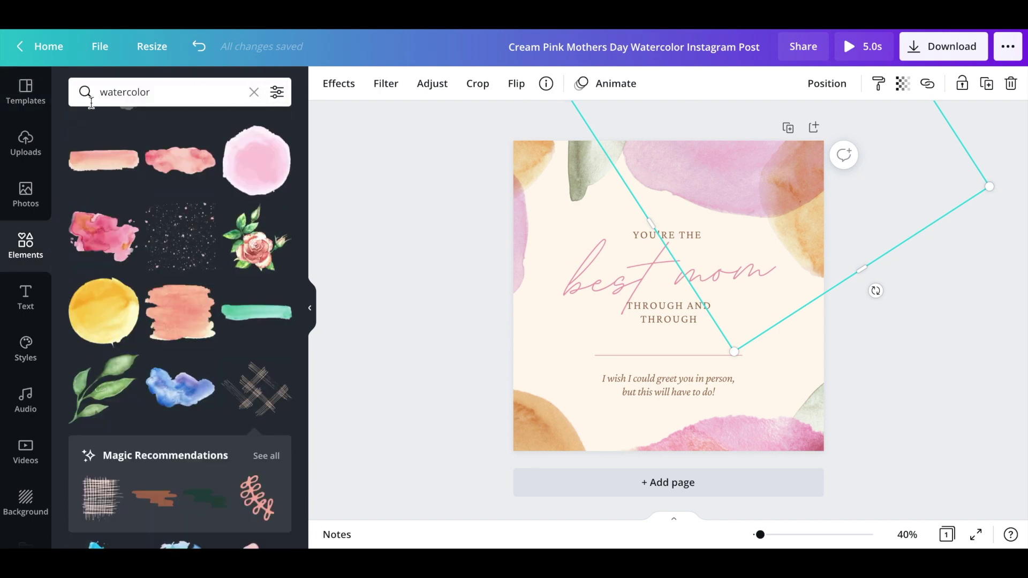
{"action": "left_click", "coordinate": [276, 92]}
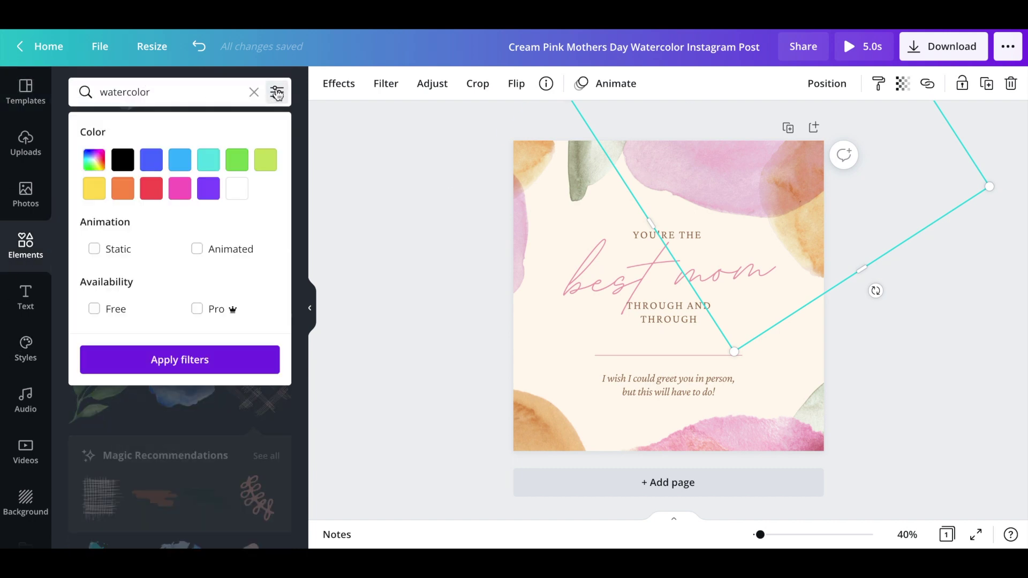
{"action": "left_click", "coordinate": [94, 309]}
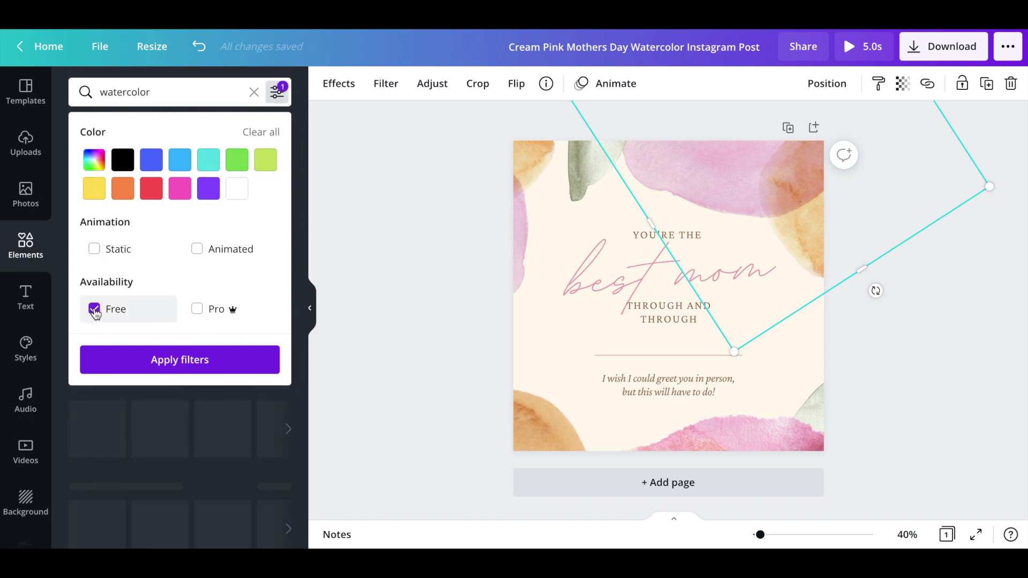
{"action": "left_click", "coordinate": [146, 356]}
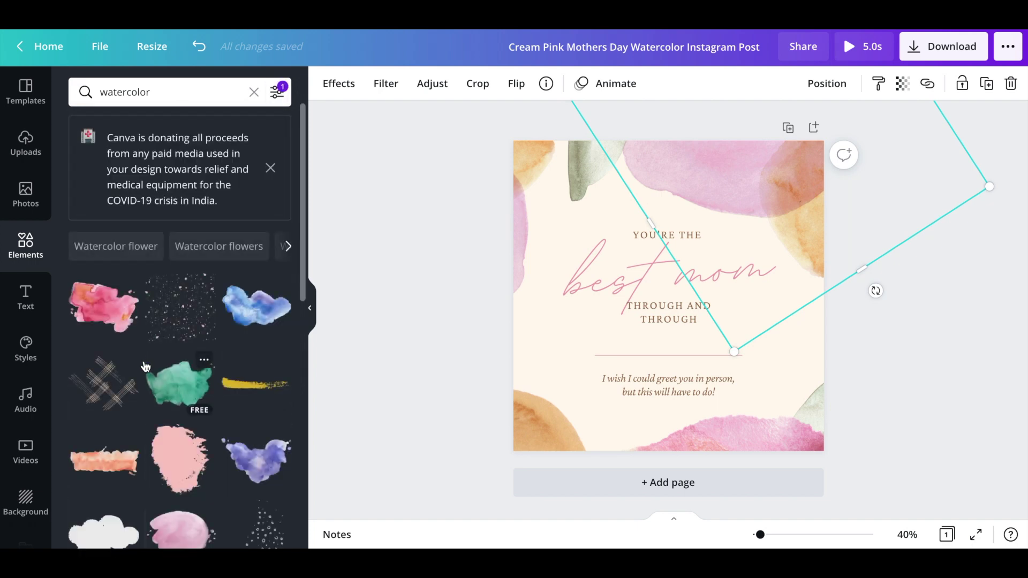
{"action": "scroll", "coordinate": [152, 370], "scroll_direction": "down", "scroll_amount": 3}
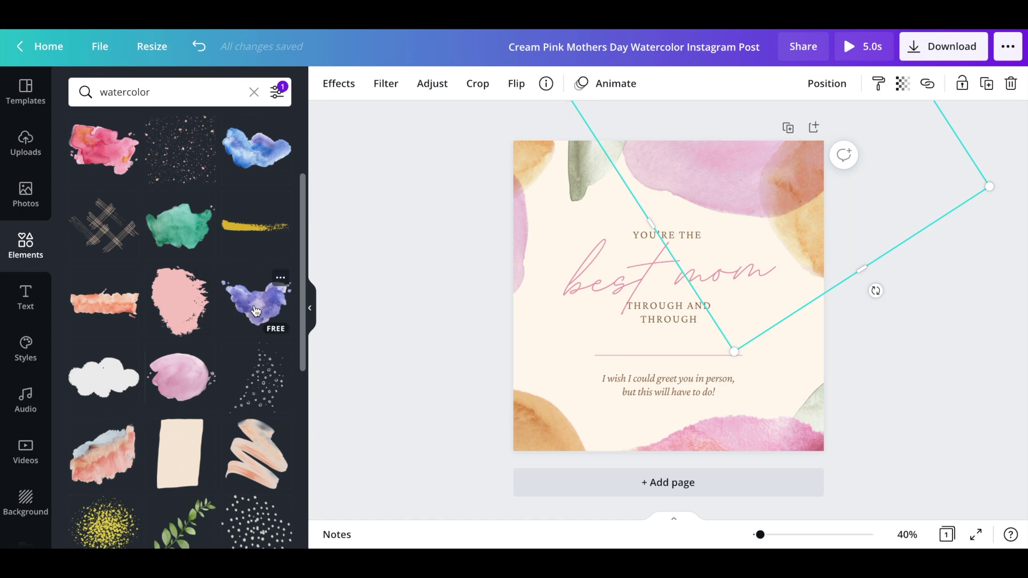
- Remove the Free filter from the watercolor elements and check the availability of individual graphics
{"action": "left_click", "coordinate": [278, 94]}
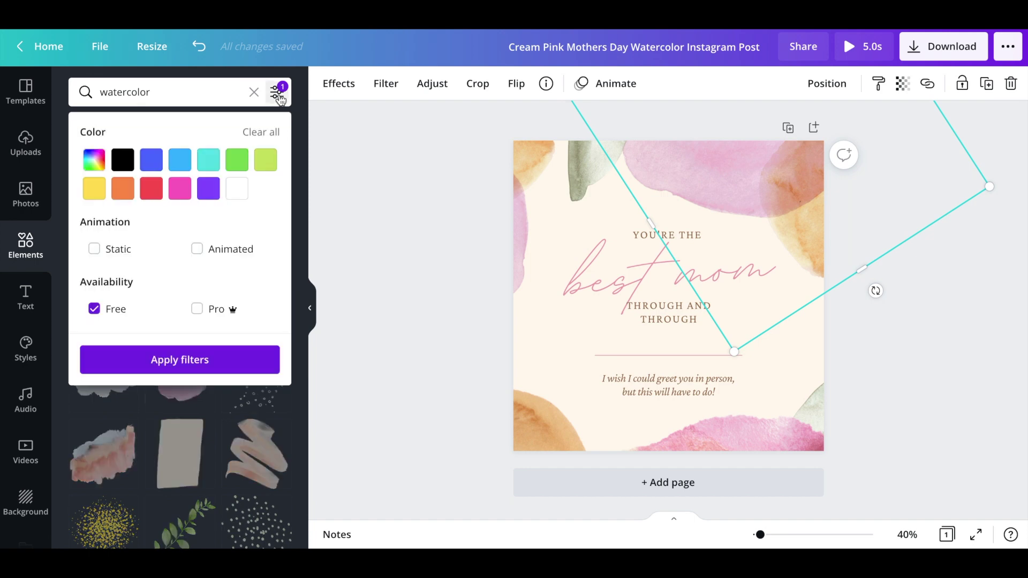
{"action": "left_click", "coordinate": [94, 309]}
{"action": "left_click", "coordinate": [132, 359]}
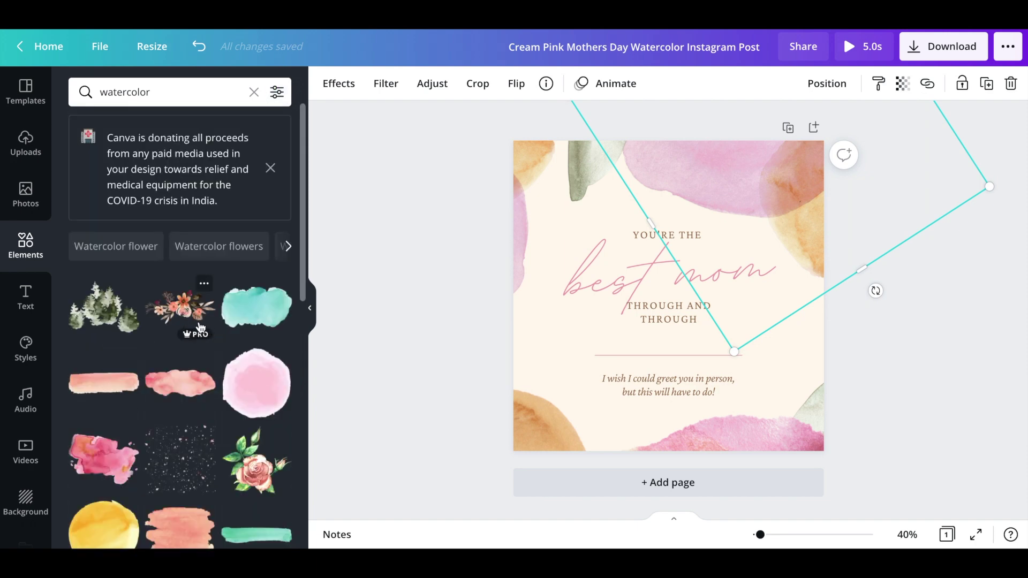
{"action": "mouse_move", "coordinate": [207, 343]}
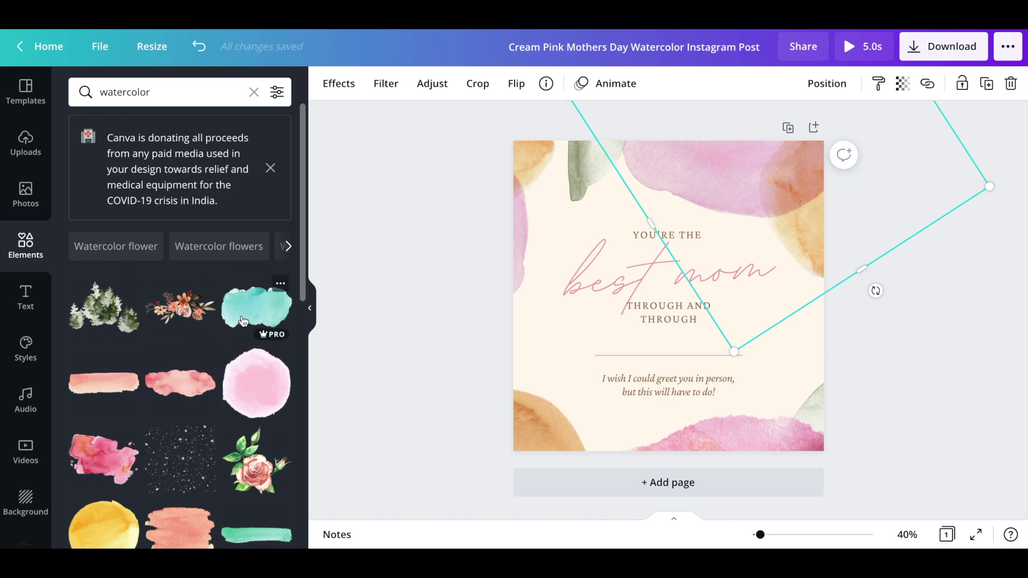
{"action": "left_click", "coordinate": [464, 316]}
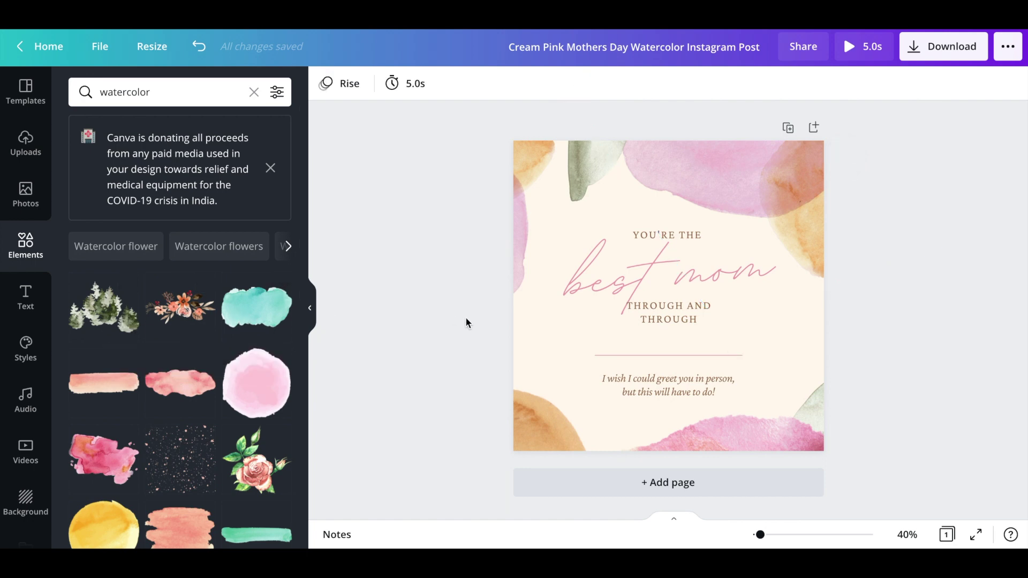
- Check the fonts of the "YOU'RE THE", "best mom" and closing message texts, and inspect the divider line and pink watercolor shape
{"action": "left_click", "coordinate": [683, 240]}
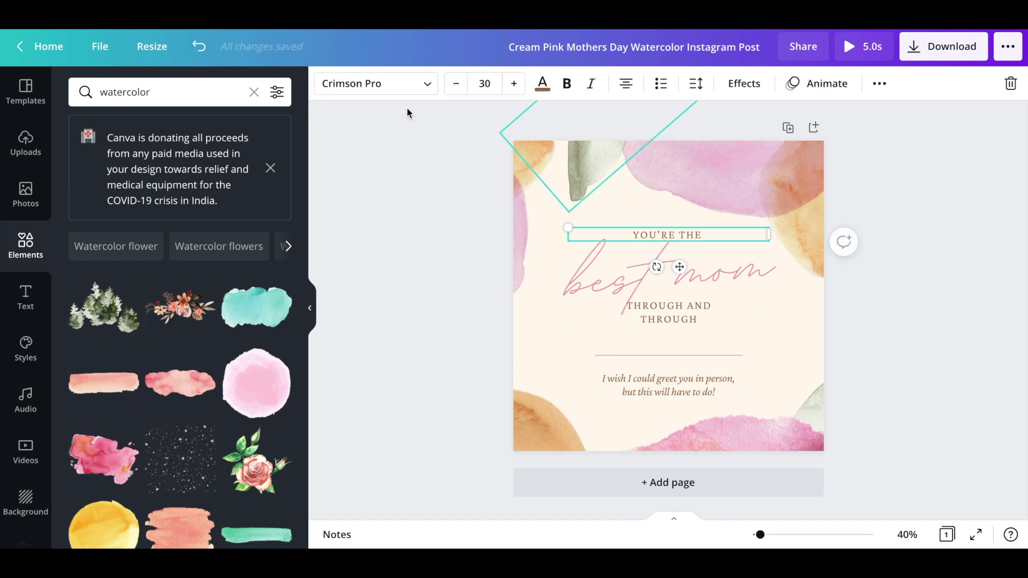
{"action": "left_click", "coordinate": [413, 95]}
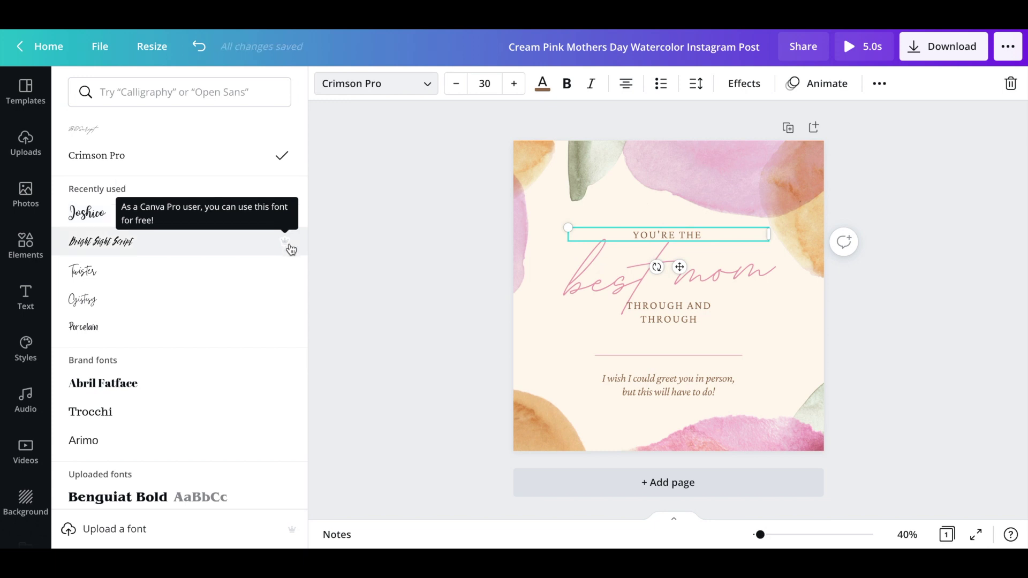
{"action": "left_click", "coordinate": [723, 287]}
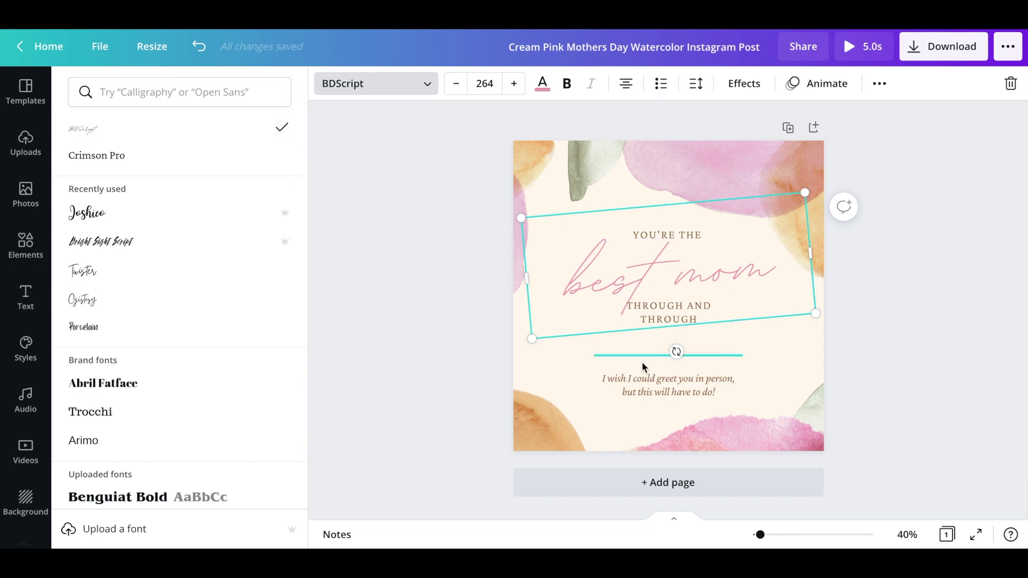
{"action": "left_click", "coordinate": [651, 395]}
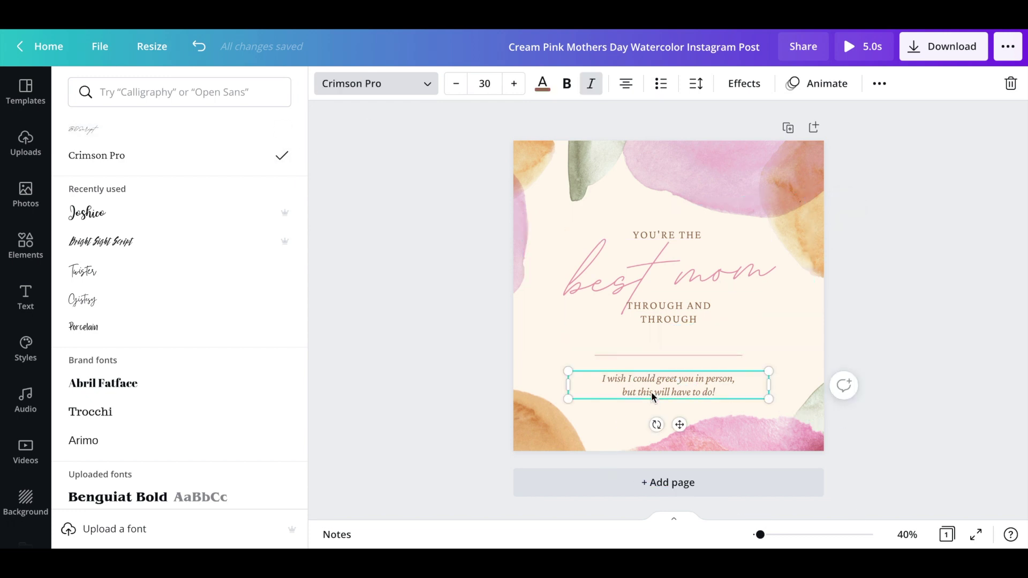
{"action": "left_click", "coordinate": [650, 355]}
{"action": "left_click", "coordinate": [702, 182]}
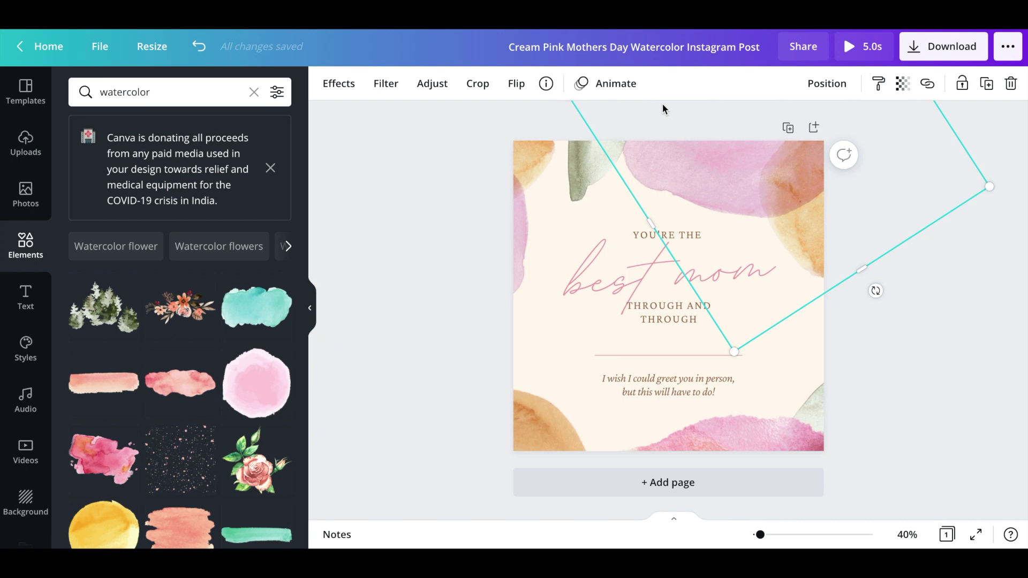
{"action": "left_click", "coordinate": [432, 203]}
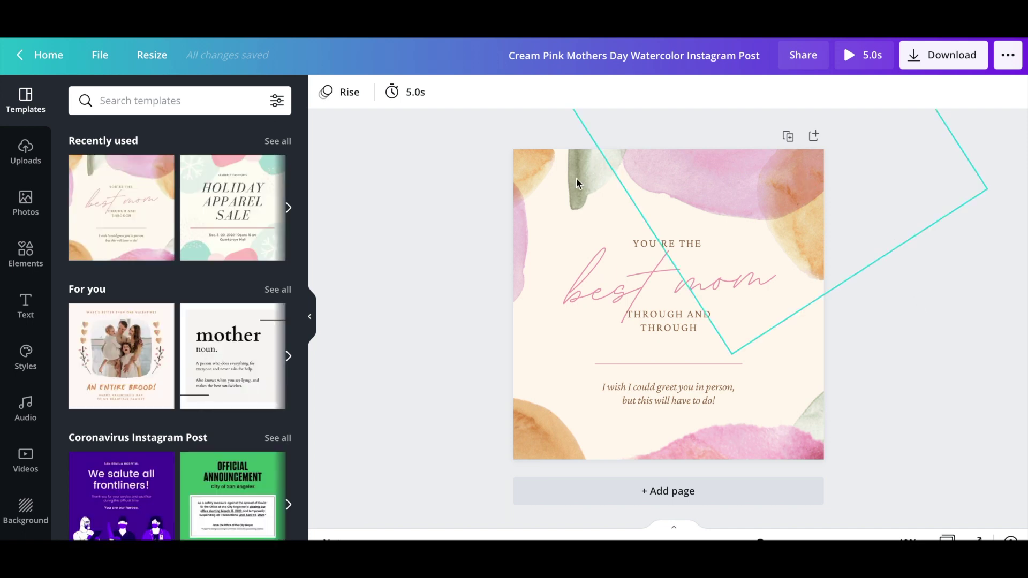
- Nudge the large pink watercolor shape in the design's upper right corner slightly down and to the right
{"action": "left_click", "coordinate": [522, 195]}
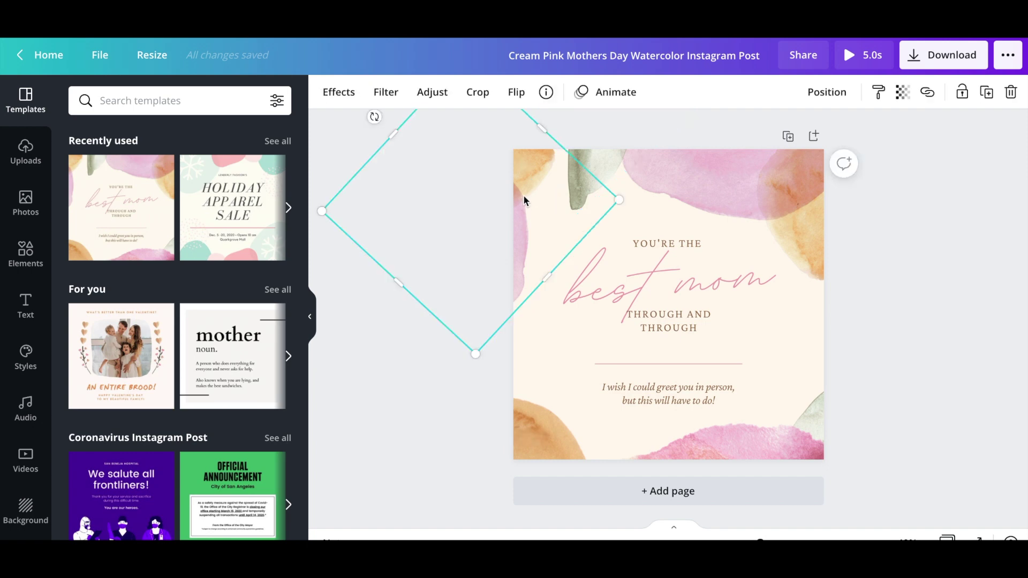
{"action": "left_click", "coordinate": [715, 188]}
{"action": "mouse_move", "coordinate": [715, 193]}
{"action": "left_mouse_down"}
{"action": "mouse_move", "coordinate": [710, 217]}
{"action": "mouse_move", "coordinate": [721, 197]}
{"action": "left_mouse_up"}
{"action": "left_click", "coordinate": [839, 275]}
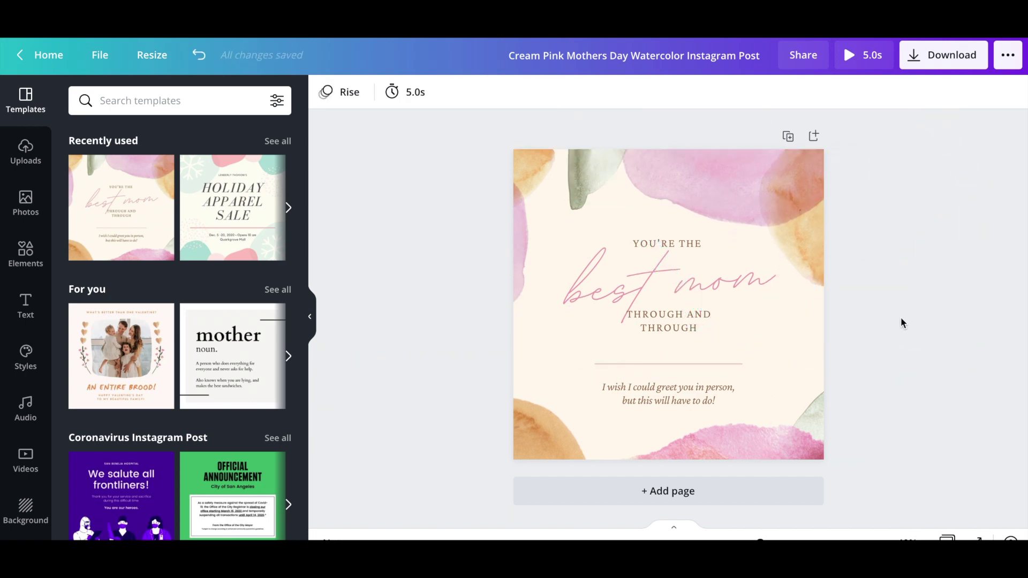
- Apply the Earthy Neutrals colour palette to the design and shuffle its colours several times
{"action": "left_click", "coordinate": [598, 270]}
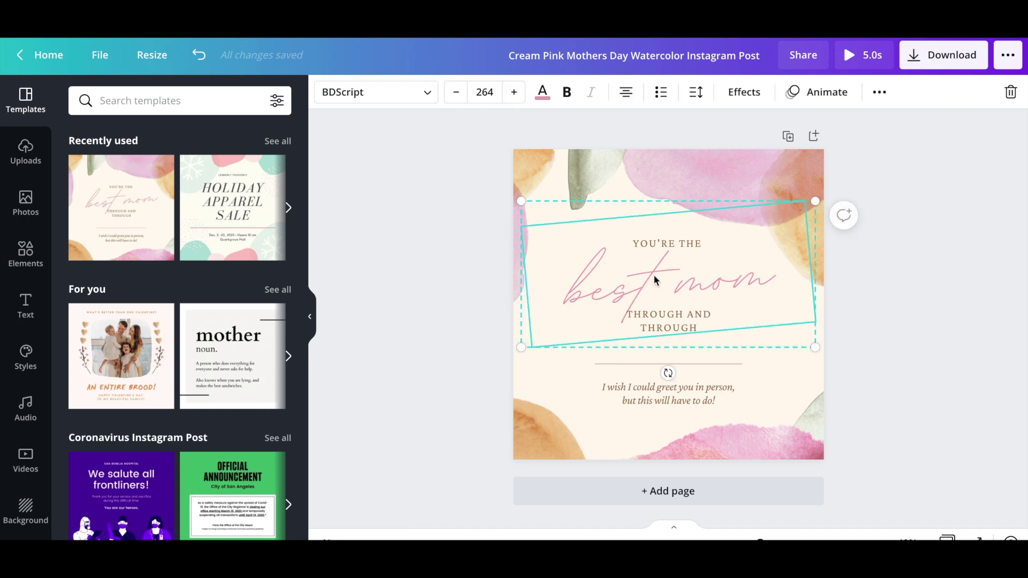
{"action": "left_click", "coordinate": [25, 357]}
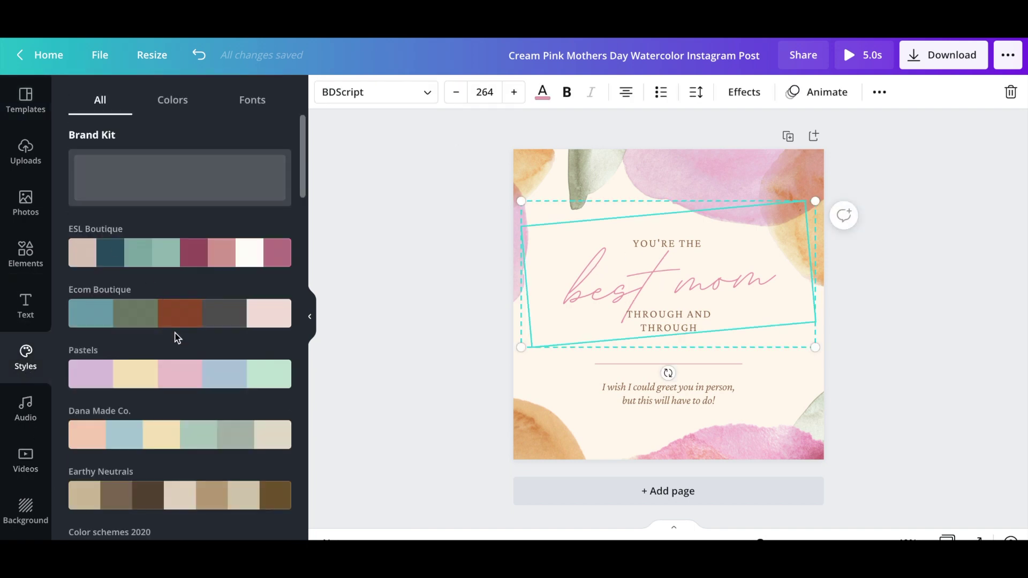
{"action": "scroll", "coordinate": [176, 336], "scroll_direction": "down", "scroll_amount": 4}
{"action": "scroll", "coordinate": [173, 332], "scroll_direction": "down", "scroll_amount": 1}
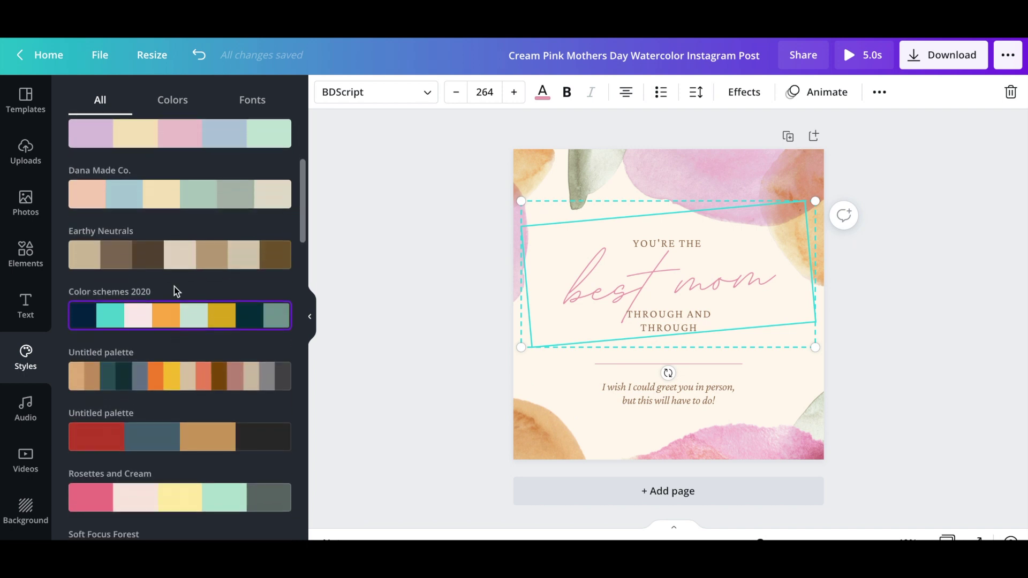
{"action": "left_click", "coordinate": [179, 262]}
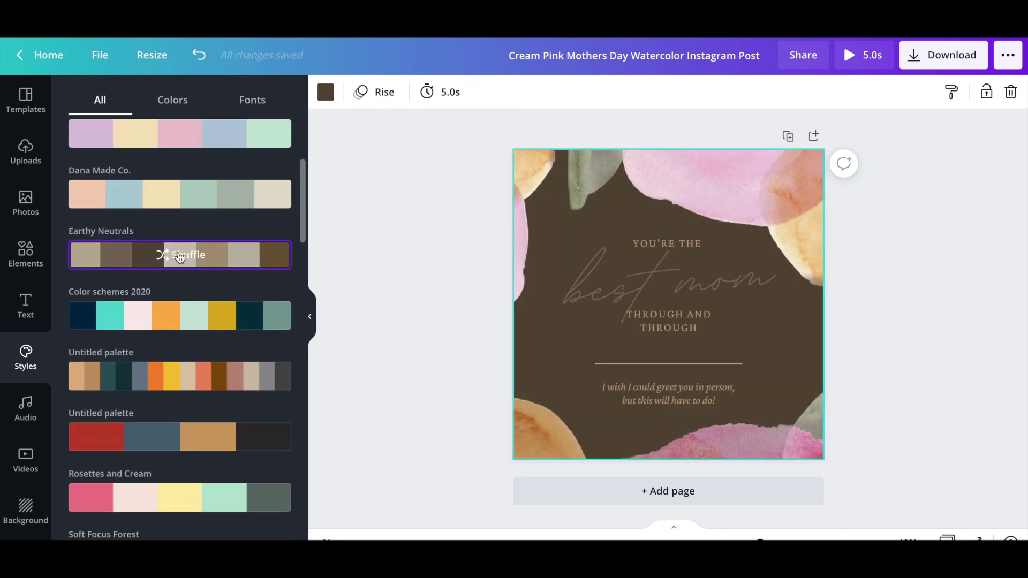
{"action": "left_click", "coordinate": [179, 257]}
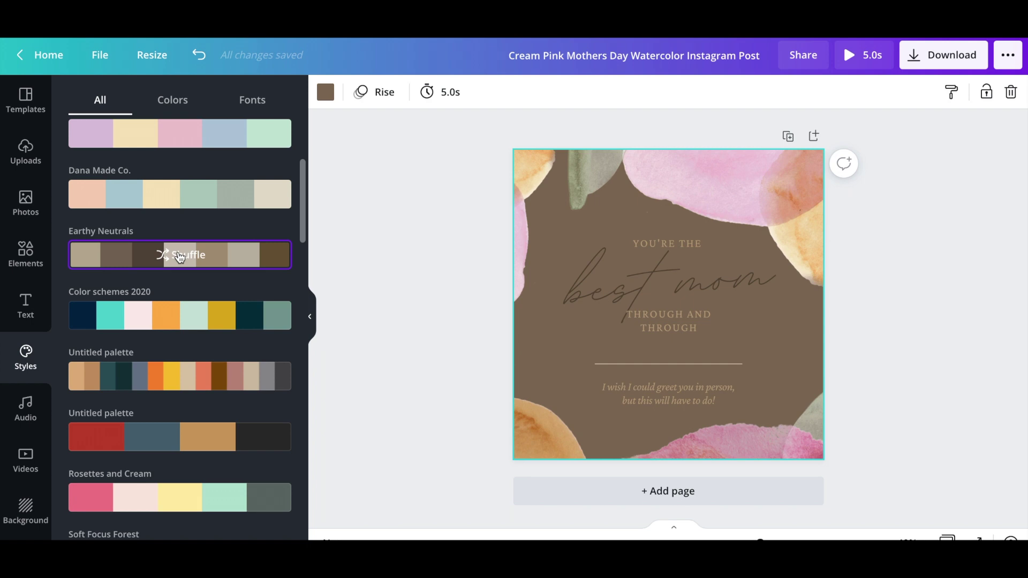
{"action": "left_click", "coordinate": [179, 257]}
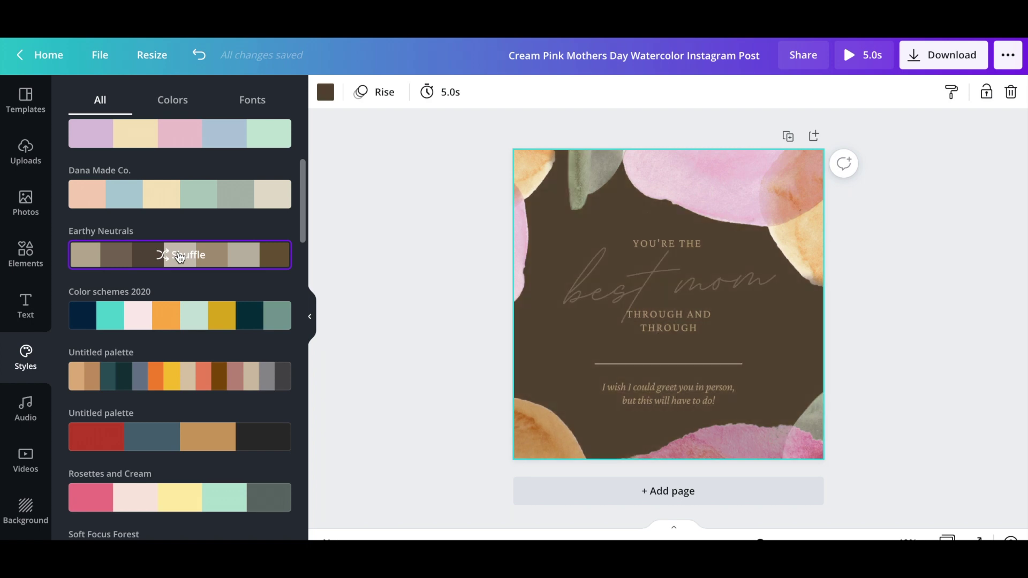
{"action": "left_click", "coordinate": [180, 257]}
{"action": "left_click", "coordinate": [179, 257]}
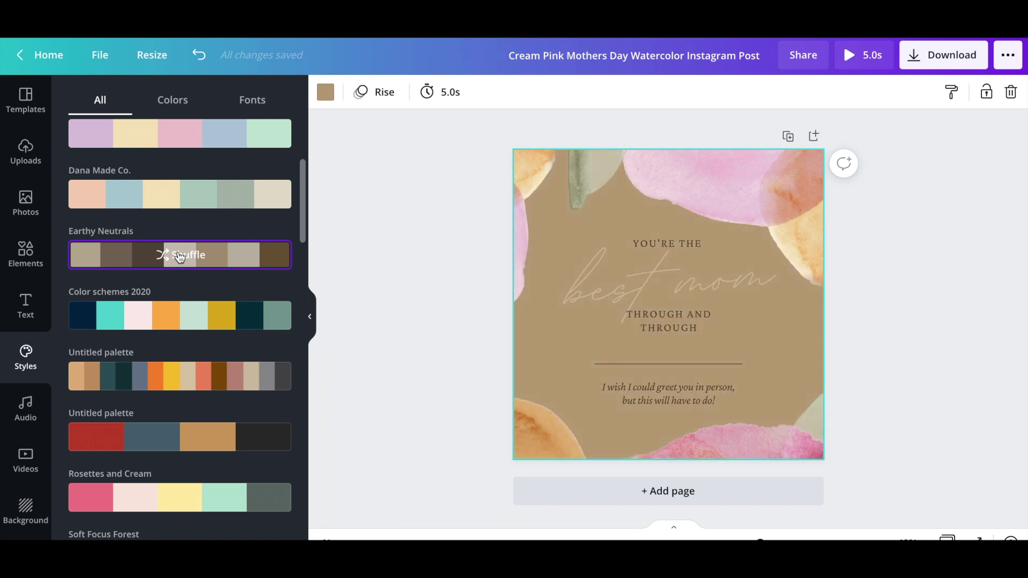
{"action": "left_click", "coordinate": [180, 257]}
- Undo all the Earthy Neutrals palette changes on the design
{"action": "left_click", "coordinate": [201, 59]}
{"action": "left_click", "coordinate": [201, 61]}
{"action": "left_click", "coordinate": [201, 61]}
{"action": "left_click", "coordinate": [201, 61]}
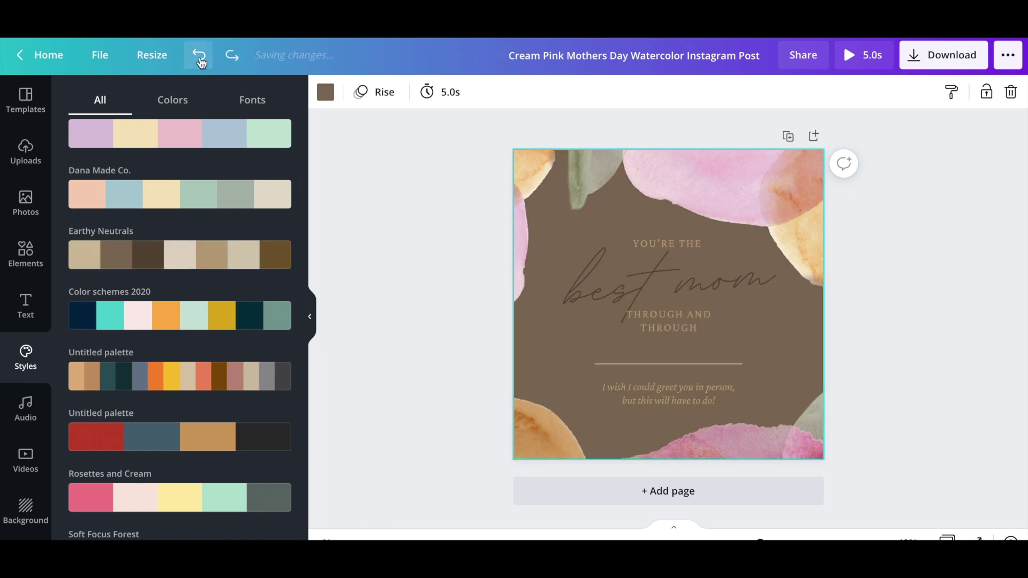
{"action": "left_click", "coordinate": [200, 61]}
{"action": "left_click", "coordinate": [200, 61]}
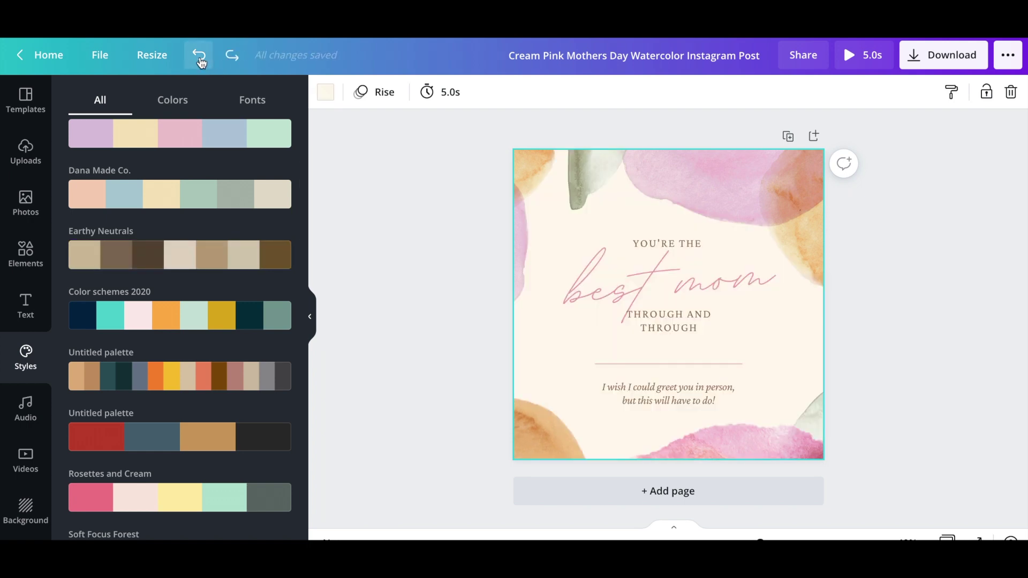
- Try the first trending style, which includes Playfair Display and a dark neutral palette, on the design and undo it
{"action": "scroll", "coordinate": [161, 435], "scroll_direction": "down", "scroll_amount": 6}
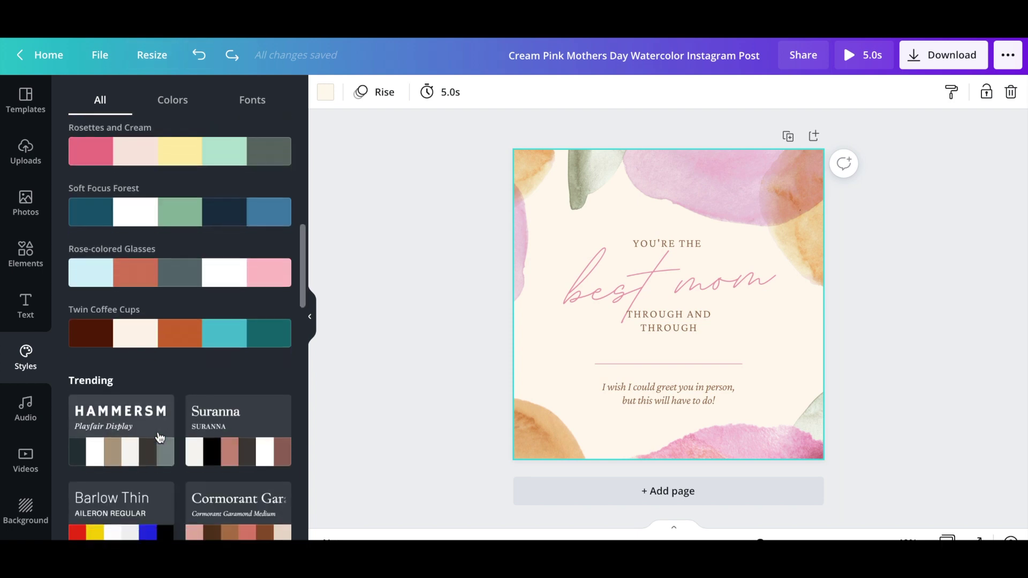
{"action": "scroll", "coordinate": [152, 476], "scroll_direction": "down", "scroll_amount": 5}
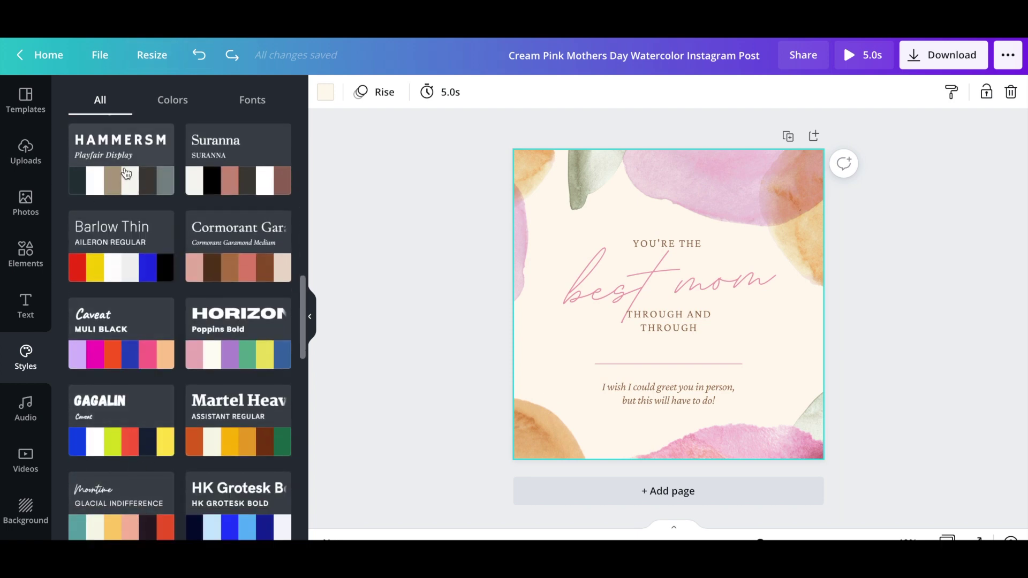
{"action": "left_click", "coordinate": [128, 185]}
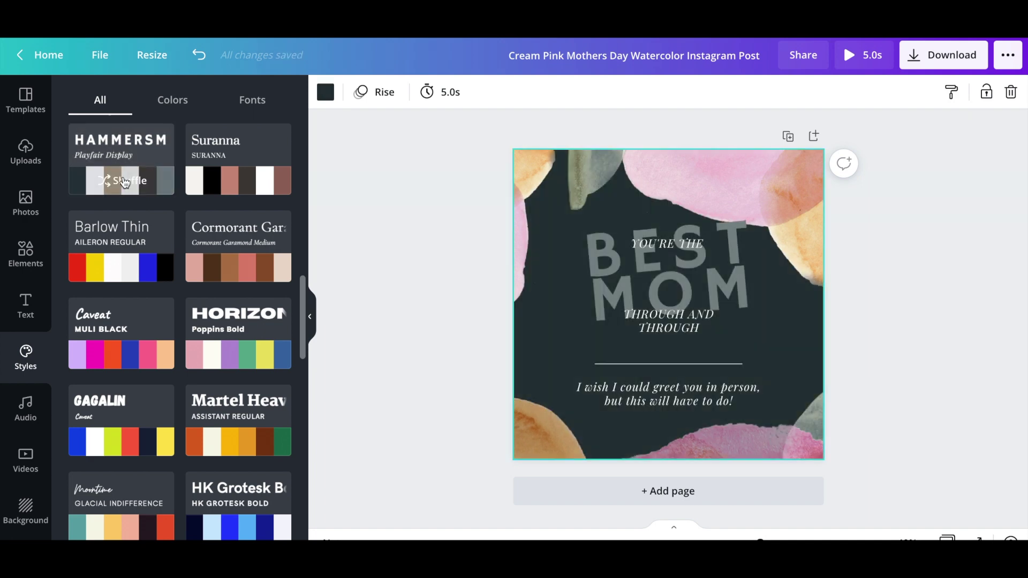
{"action": "left_click", "coordinate": [200, 59]}
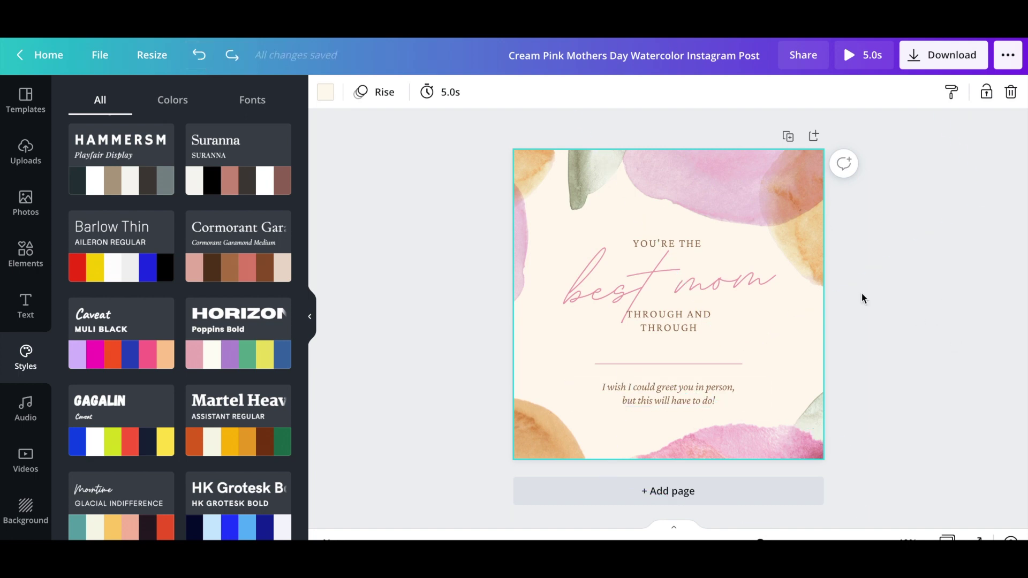
- Ungroup the "YOU'RE THE", "best mom" and "THROUGH AND THROUGH" texts
{"action": "left_click", "coordinate": [679, 324]}
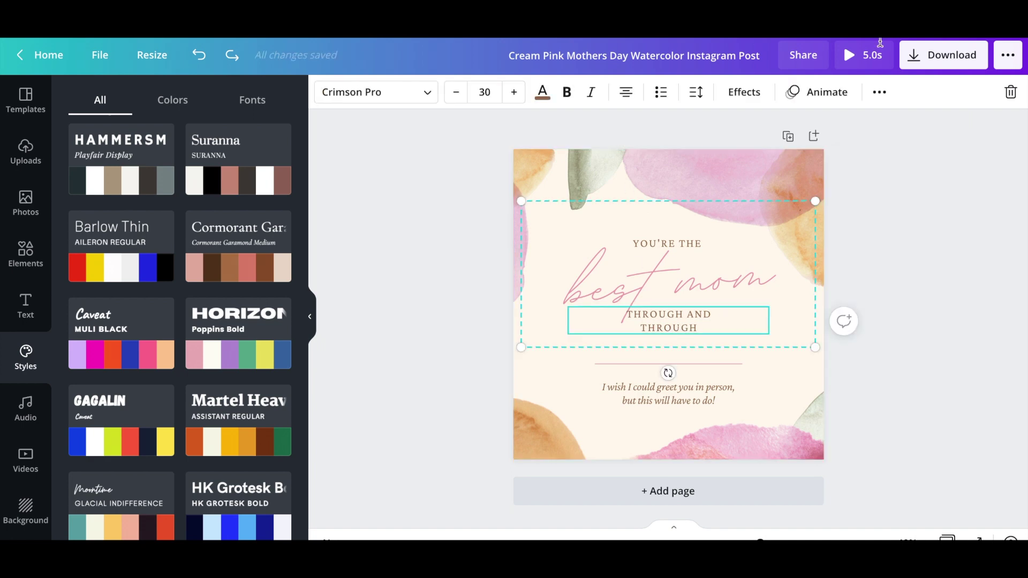
{"action": "left_click", "coordinate": [880, 92]}
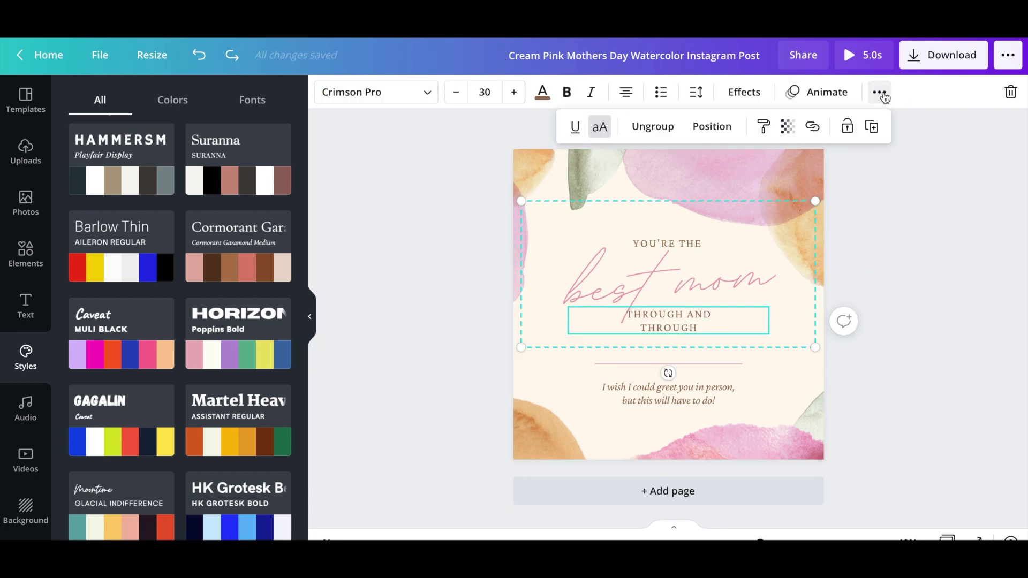
{"action": "left_click", "coordinate": [639, 128]}
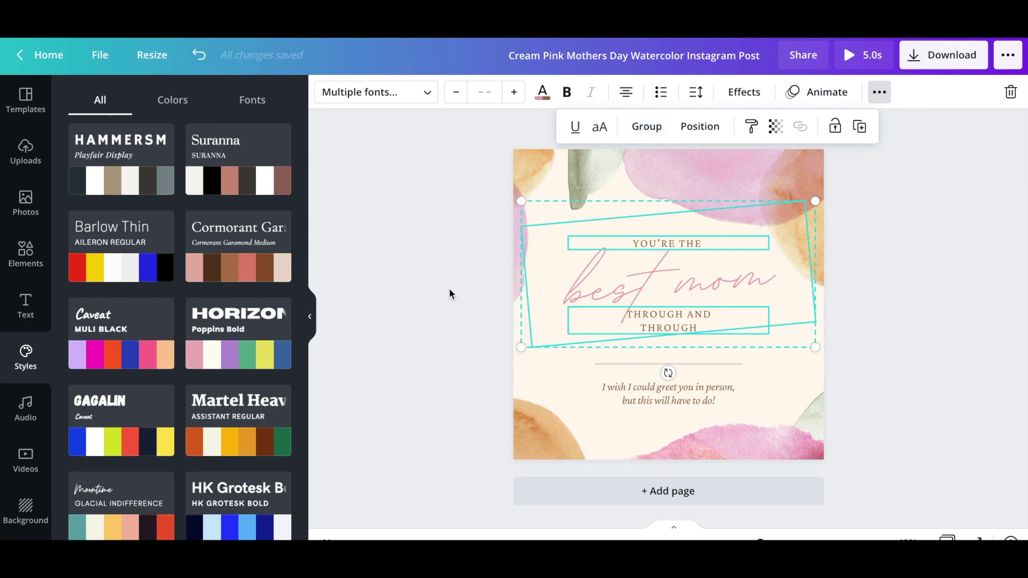
- Try adding the recently used "A GIFT just for you" font combination to the design and undo it
{"action": "left_click", "coordinate": [27, 305]}
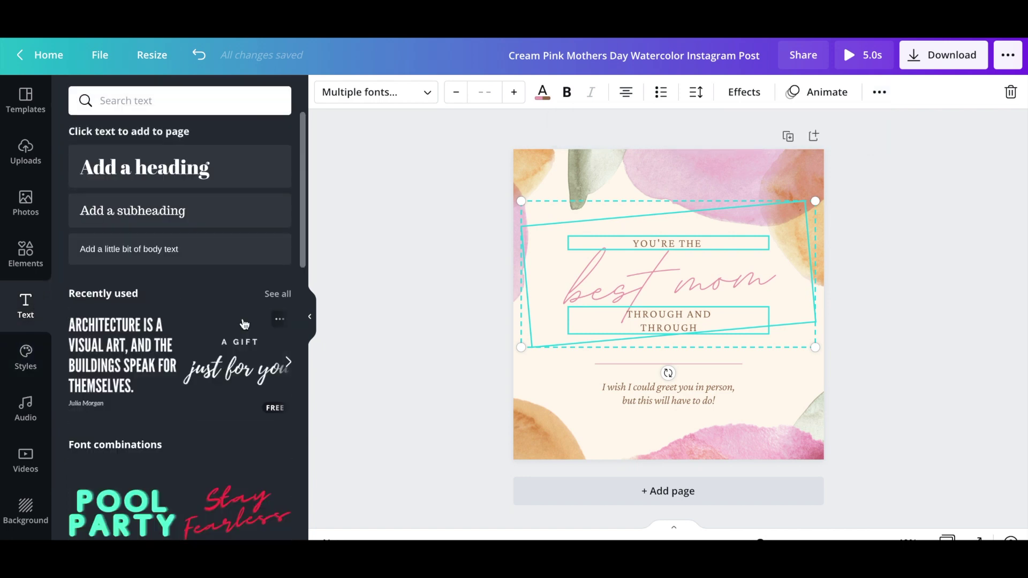
{"action": "scroll", "coordinate": [244, 322], "scroll_direction": "down", "scroll_amount": 1}
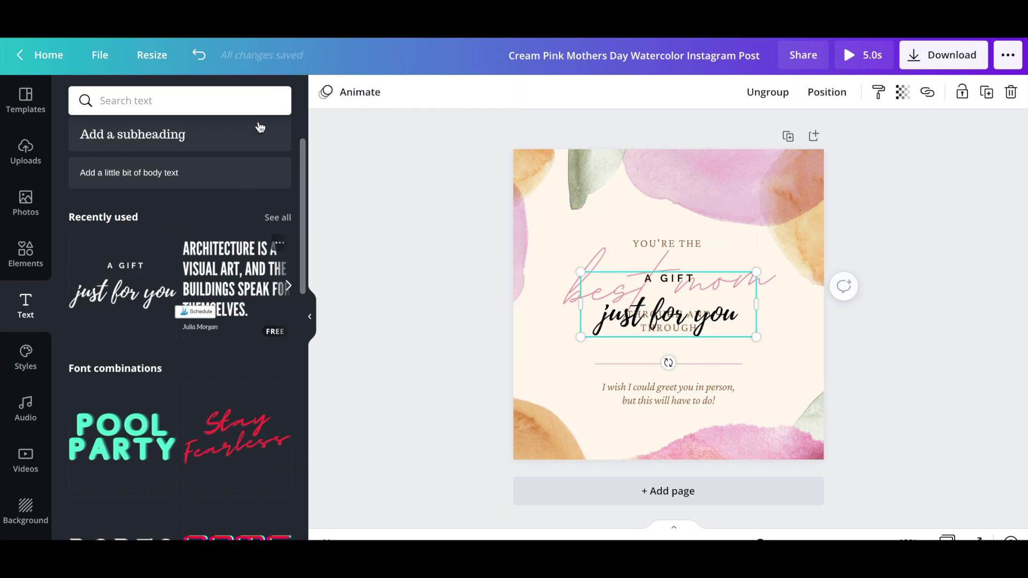
{"action": "left_click", "coordinate": [199, 54]}
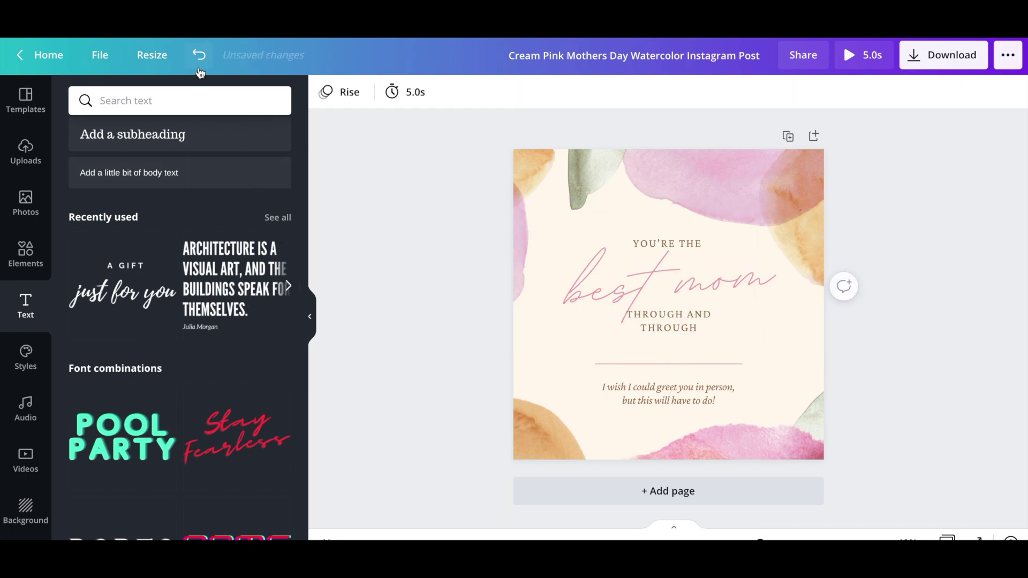
- Try the Joshico font on the "best mom" text and undo the change
{"action": "left_click", "coordinate": [638, 294]}
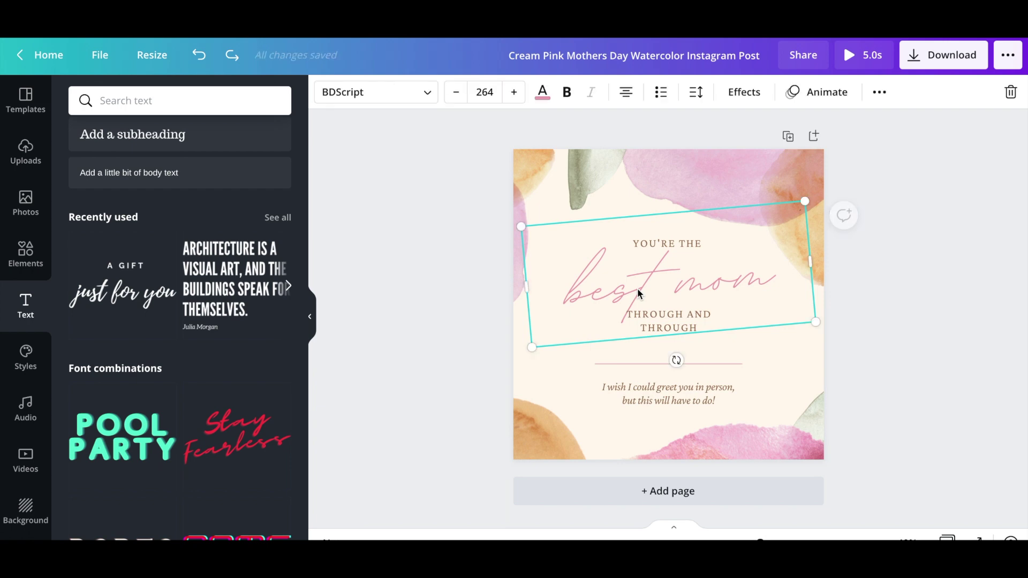
{"action": "left_click", "coordinate": [368, 102]}
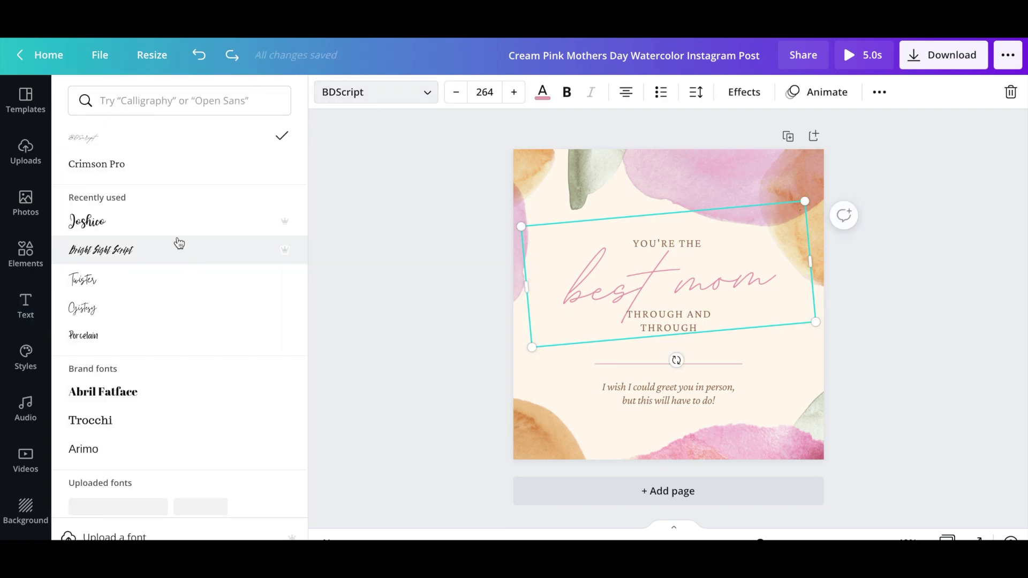
{"action": "left_click", "coordinate": [177, 236]}
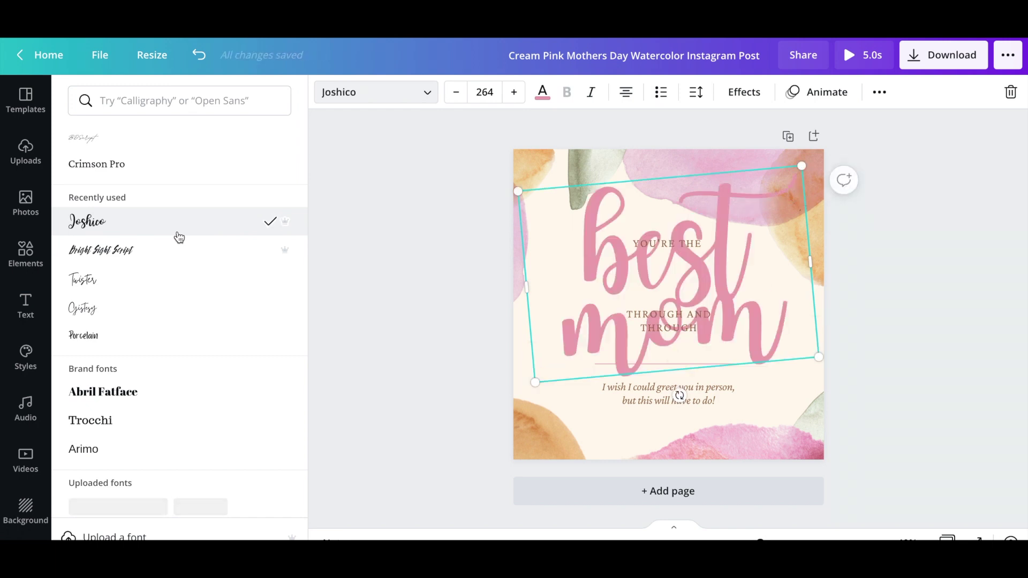
{"action": "left_click", "coordinate": [198, 55]}
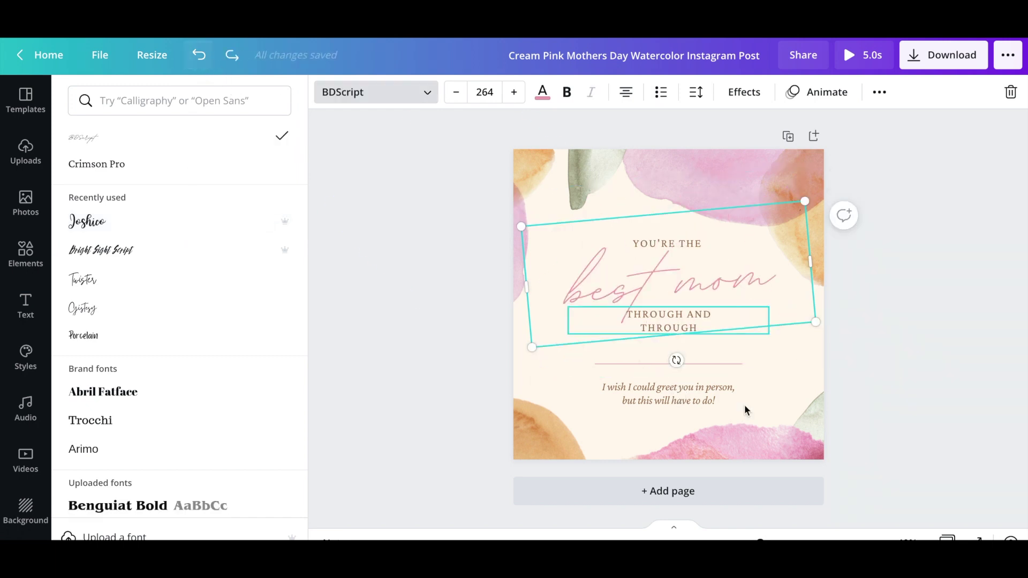
- Select the pink watercolor shape at the design's lower edge, then search the elements for "watercolor" and browse the graphics
{"action": "left_click", "coordinate": [716, 441]}
{"action": "left_click", "coordinate": [25, 255]}
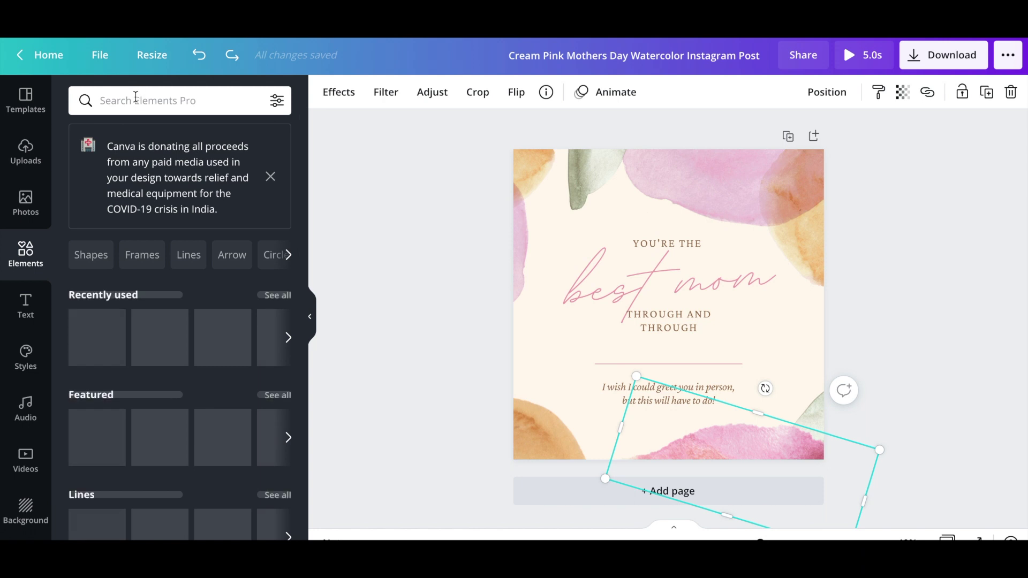
{"action": "left_click", "coordinate": [136, 98]}
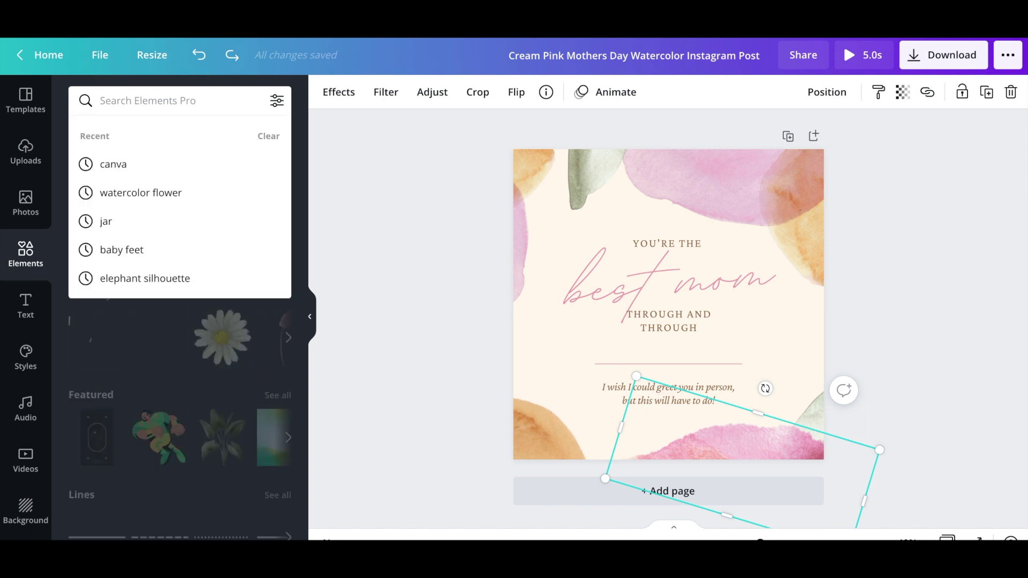
{"action": "type", "text": "watercolor"}
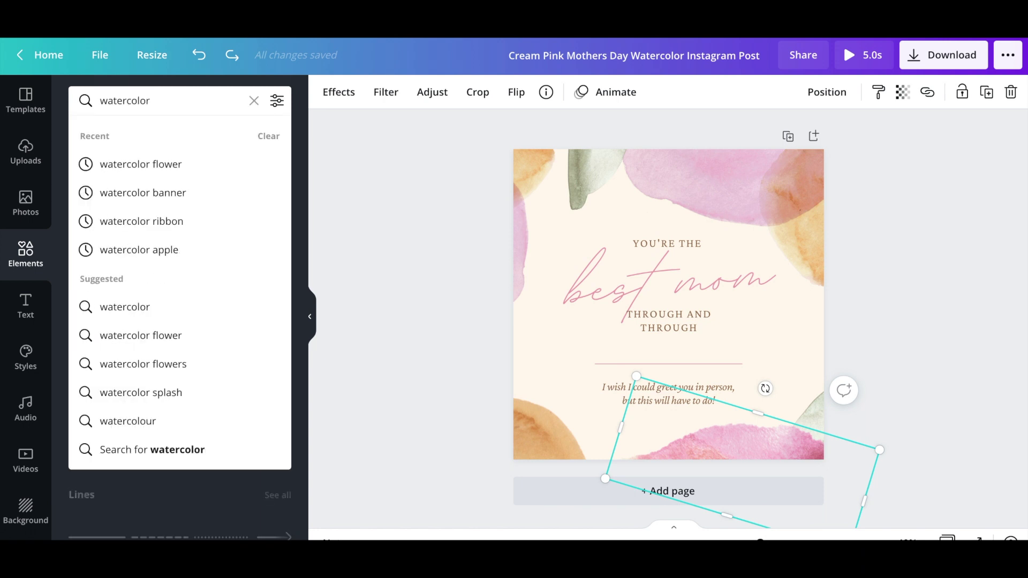
{"action": "key", "text": "Return"}
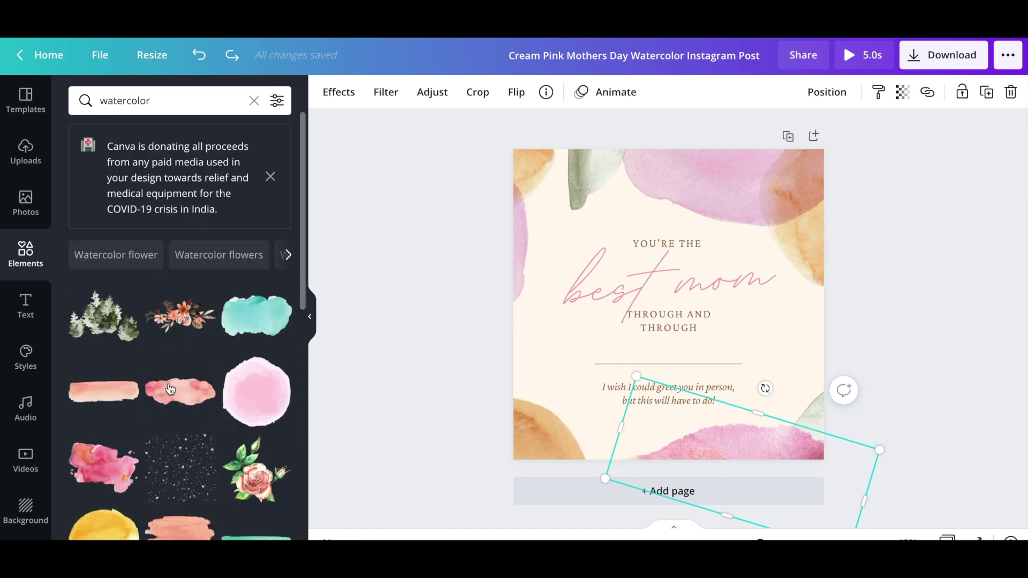
{"action": "scroll", "coordinate": [170, 389], "scroll_direction": "down", "scroll_amount": 3}
{"action": "scroll", "coordinate": [170, 390], "scroll_direction": "down", "scroll_amount": 2}
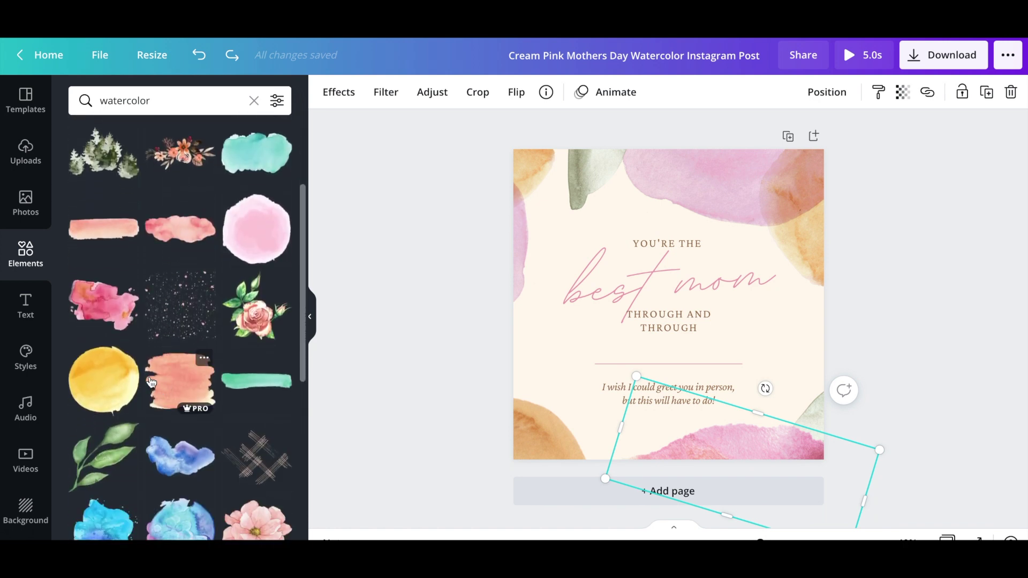
{"action": "scroll", "coordinate": [199, 456], "scroll_direction": "down", "scroll_amount": 1}
{"action": "scroll", "coordinate": [201, 469], "scroll_direction": "down", "scroll_amount": 1}
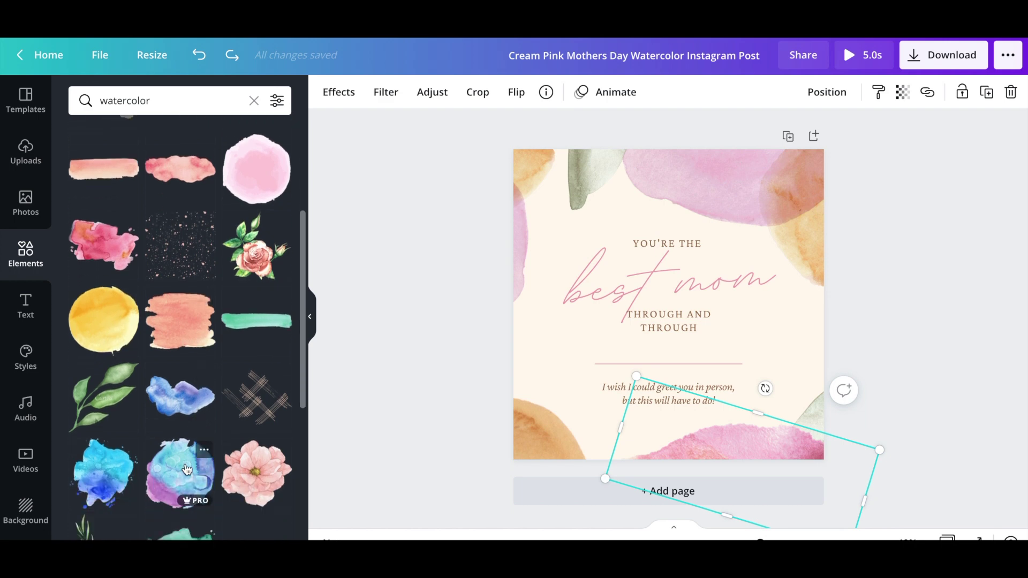
- Add the blue and purple watercolor circle, move it over the design's lower left corner, and delete it
{"action": "left_click", "coordinate": [183, 469]}
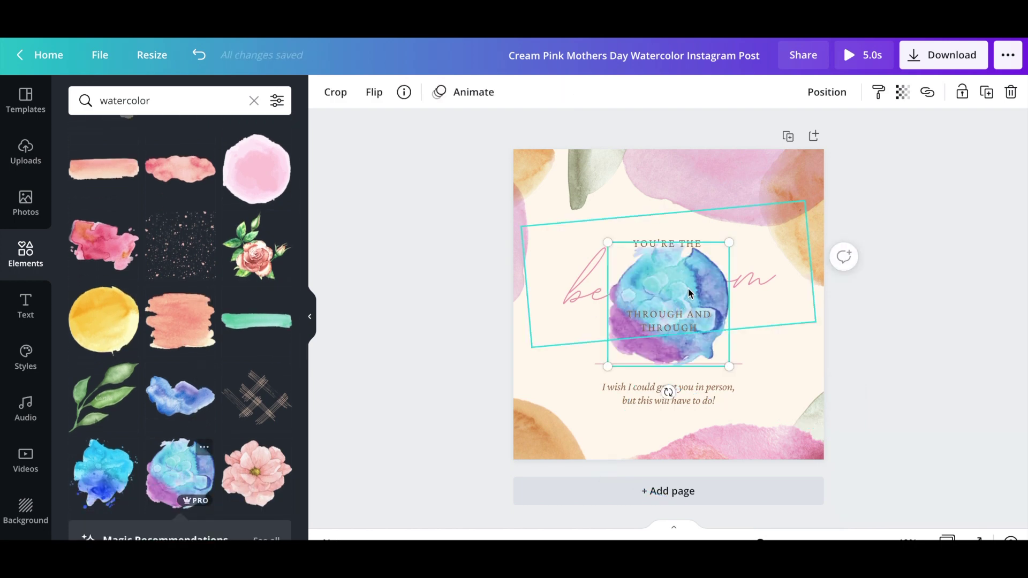
{"action": "left_click_drag", "start_coordinate": [652, 324], "coordinate": [495, 443]}
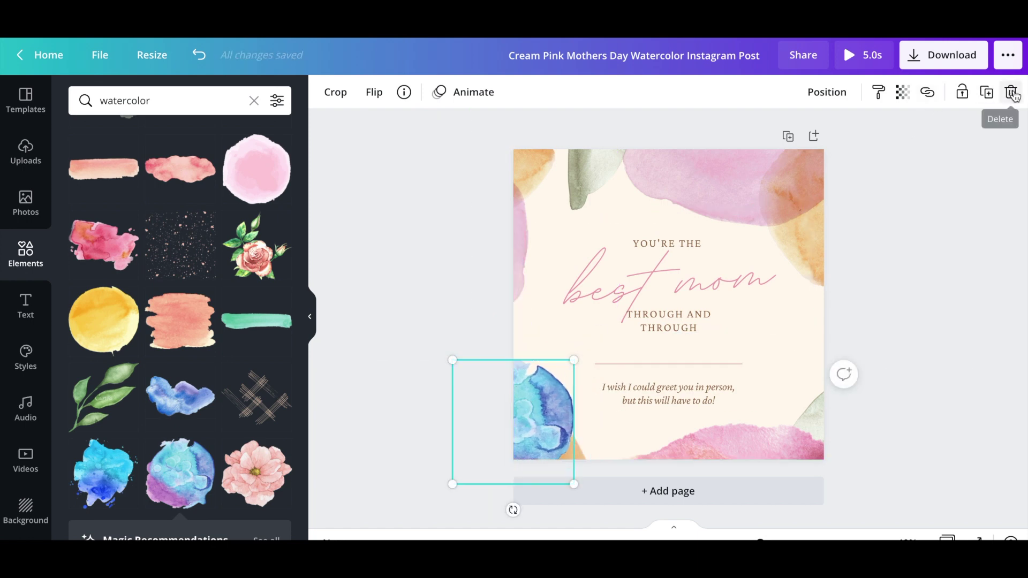
{"action": "left_click", "coordinate": [1011, 92]}
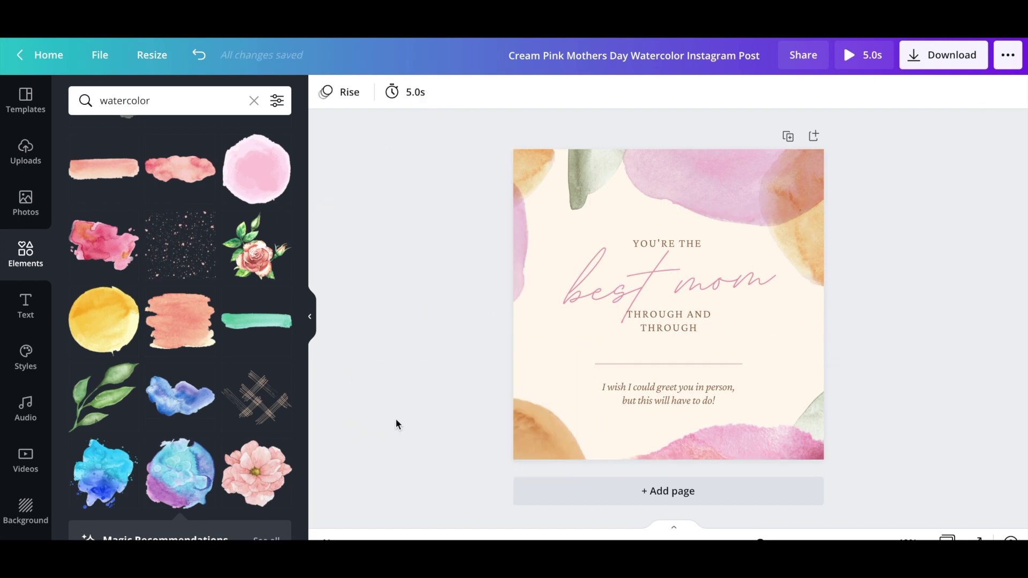
- Try out the beige crosshatched brush-stroke graphic on the design and delete it
{"action": "left_click", "coordinate": [273, 407]}
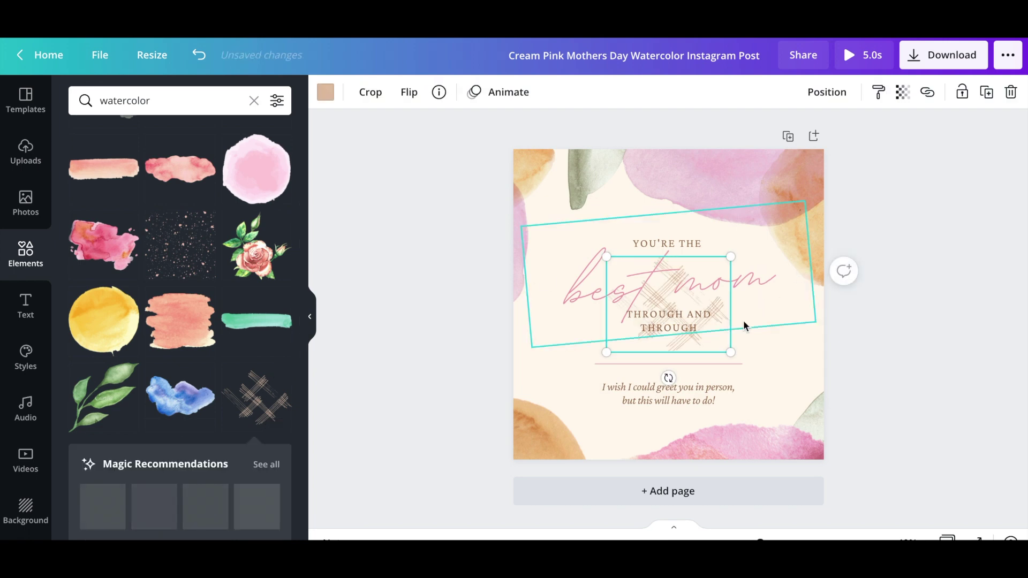
{"action": "left_click_drag", "start_coordinate": [843, 398], "coordinate": [875, 365]}
{"action": "left_click", "coordinate": [1011, 92]}
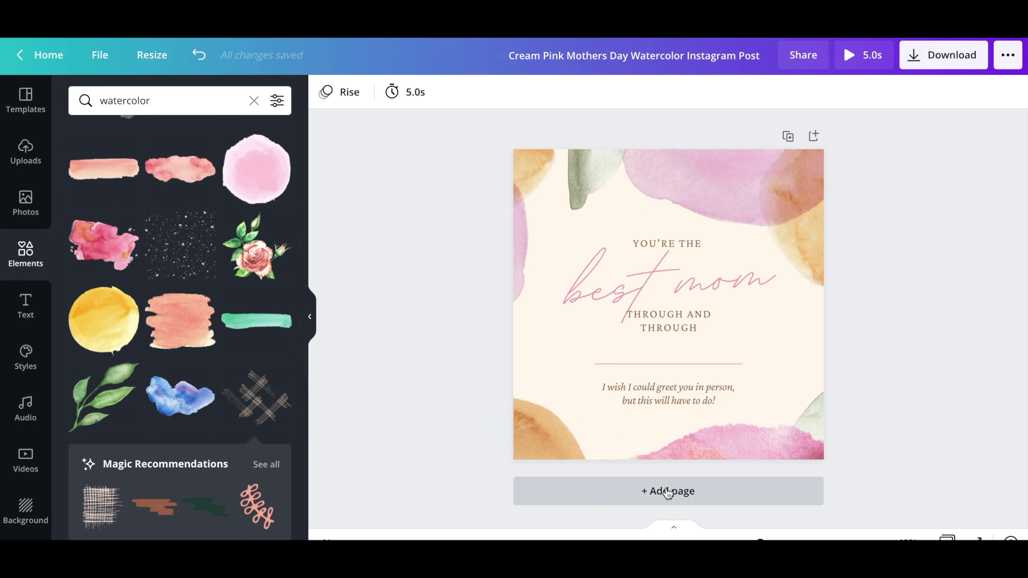
- Add a second page and apply the Love Instagram Post template with the photo of two children on a pink background
{"action": "left_click", "coordinate": [667, 491]}
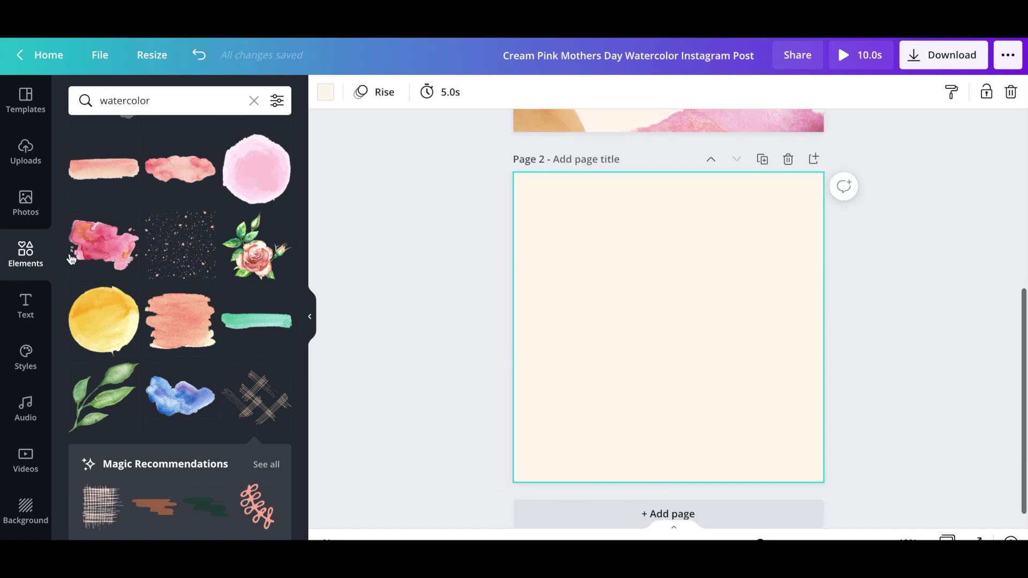
{"action": "left_click", "coordinate": [24, 113]}
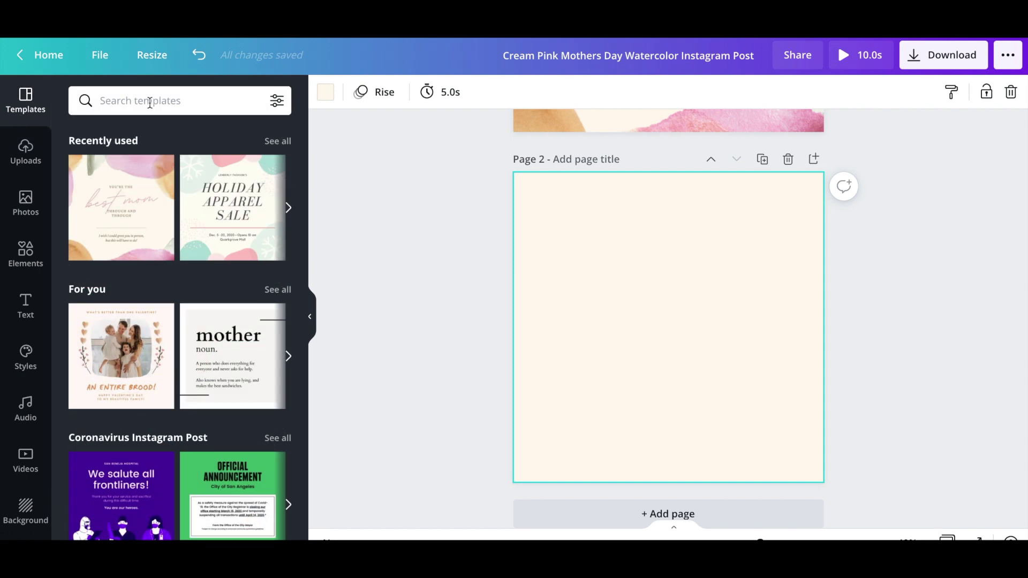
{"action": "scroll", "coordinate": [219, 482], "scroll_direction": "down", "scroll_amount": 3}
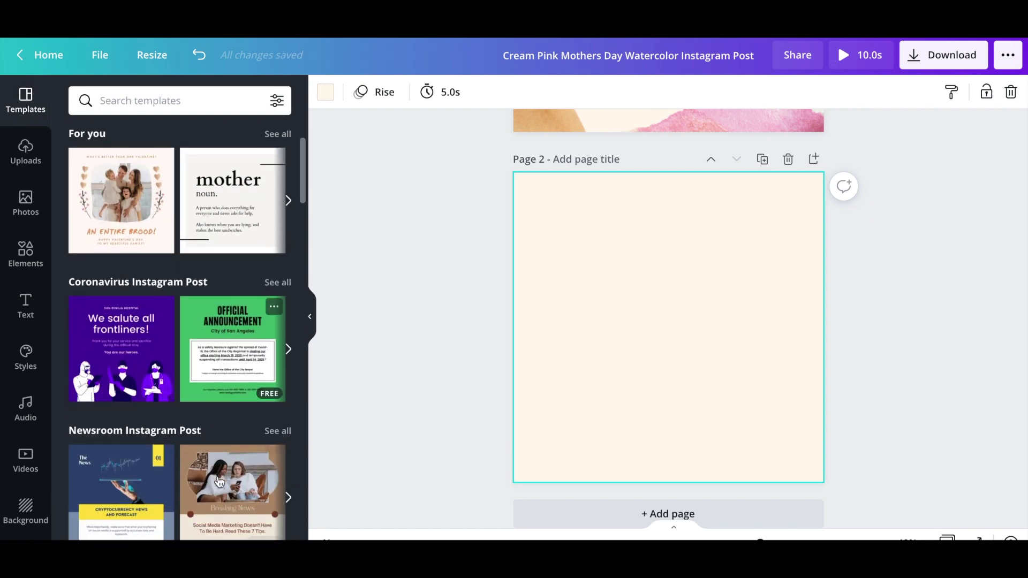
{"action": "scroll", "coordinate": [219, 482], "scroll_direction": "down", "scroll_amount": 7}
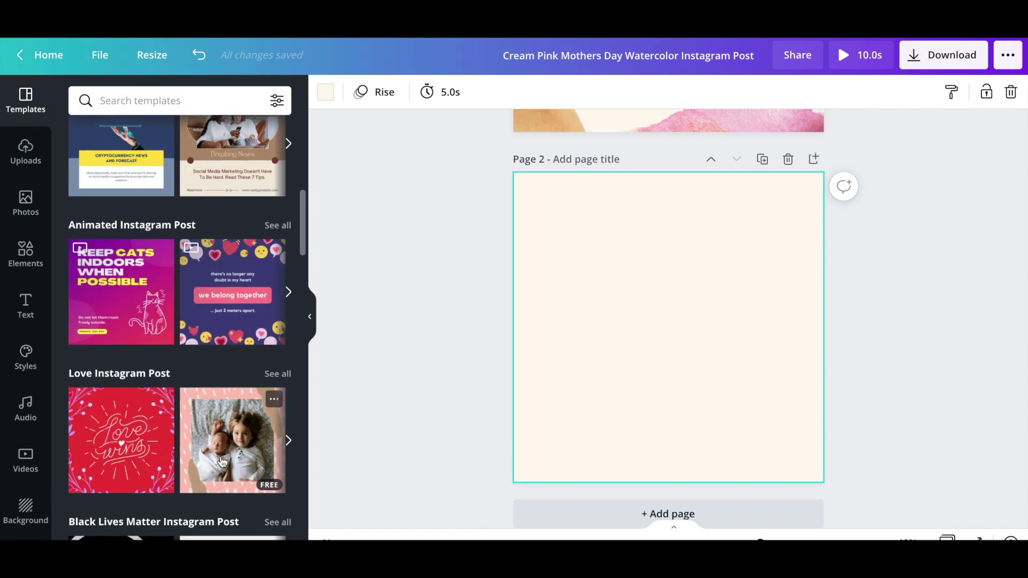
{"action": "scroll", "coordinate": [223, 461], "scroll_direction": "down", "scroll_amount": 1}
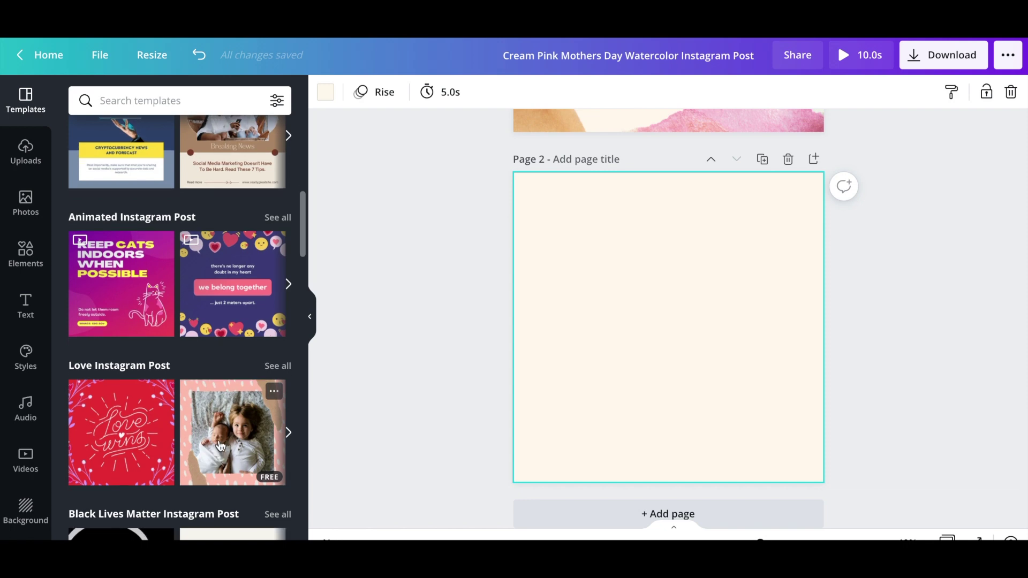
{"action": "left_click", "coordinate": [219, 446]}
{"action": "left_click", "coordinate": [918, 347]}
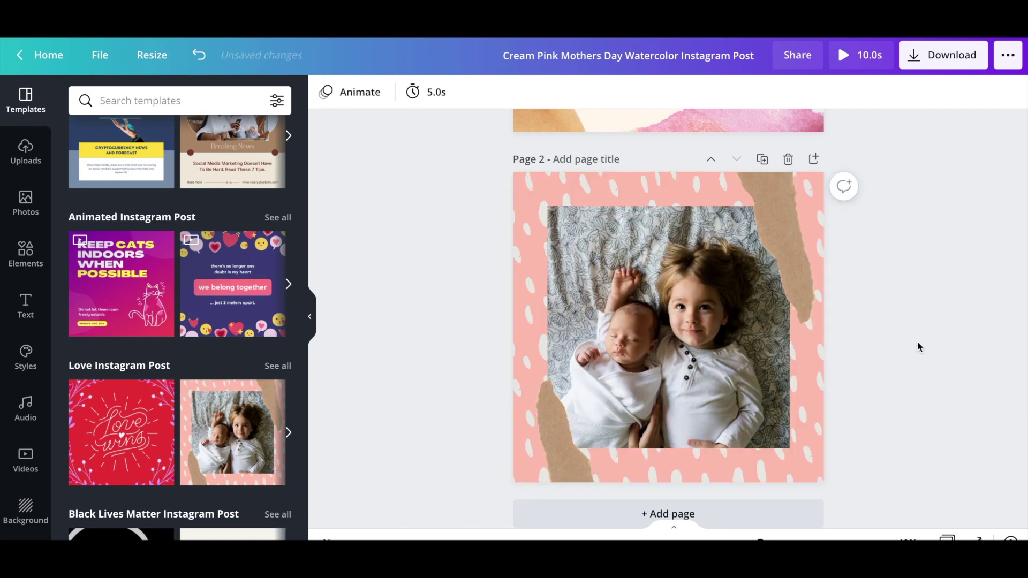
- Recolour the light spots of page 2's background pattern with the darker ESL Boutique green, and select the lower left torn-paper piece
{"action": "left_click", "coordinate": [822, 212]}
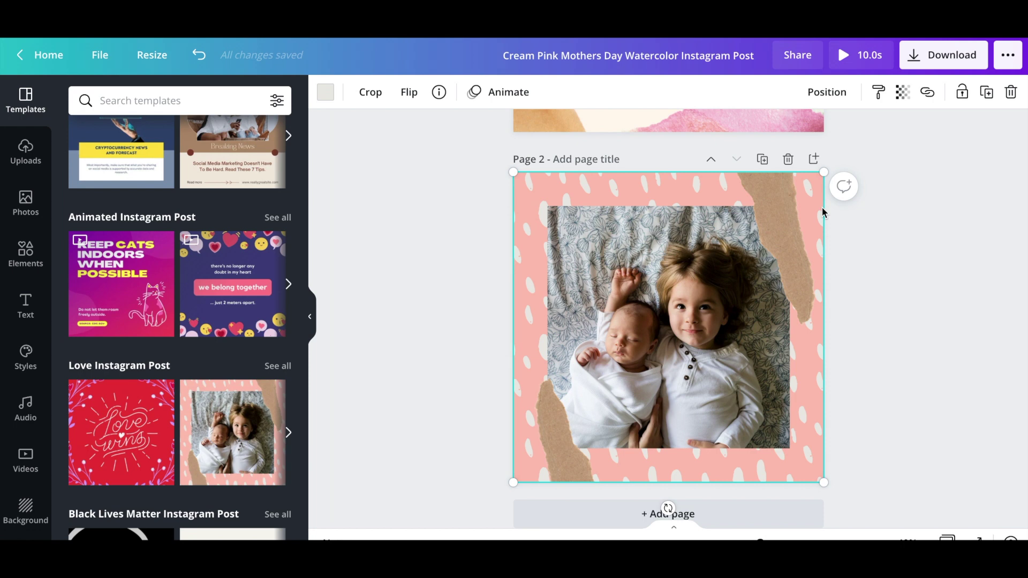
{"action": "left_click", "coordinate": [325, 92]}
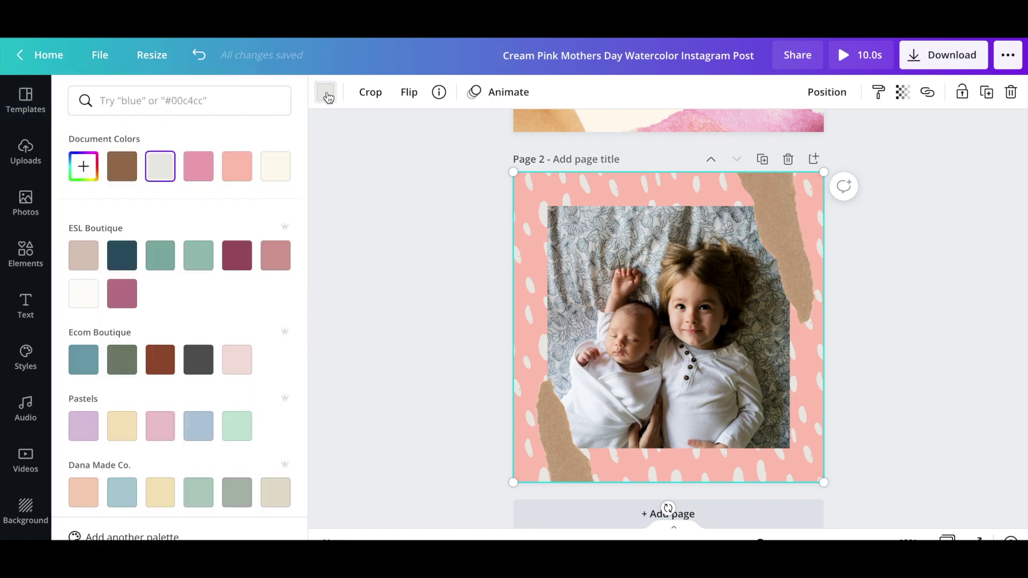
{"action": "left_click", "coordinate": [162, 255]}
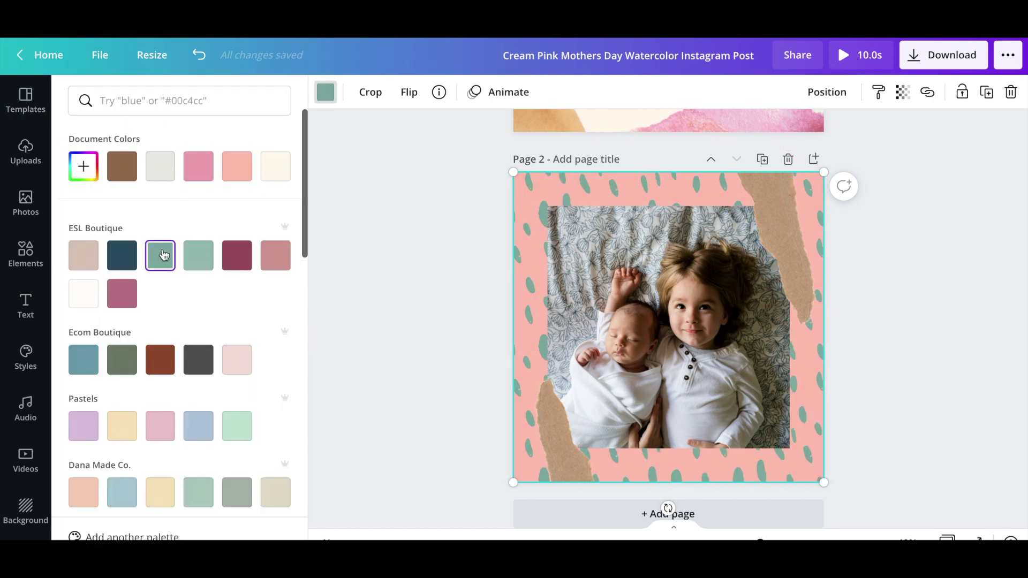
{"action": "left_click", "coordinate": [562, 459]}
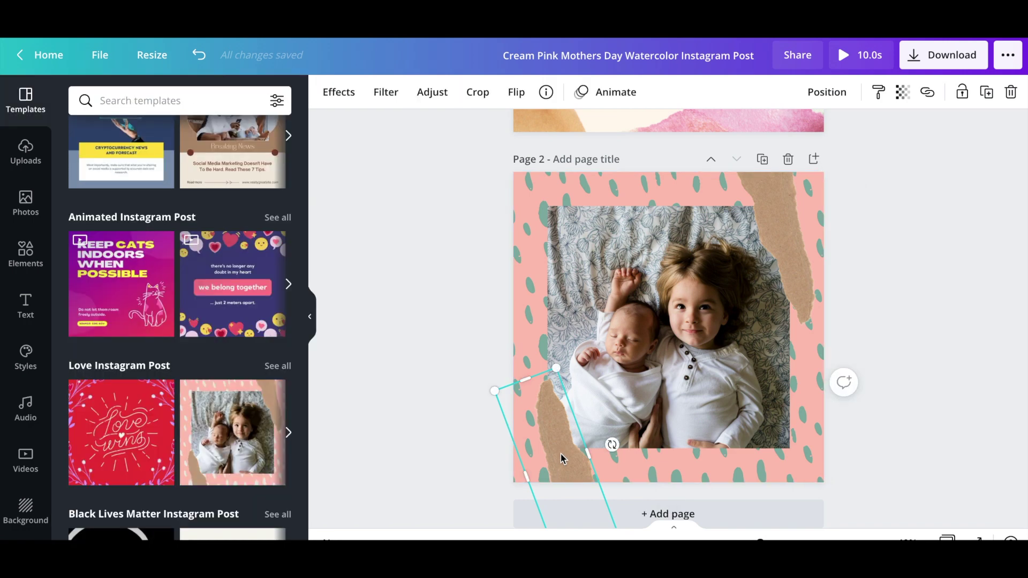
- Delete the photo of the two children from page 2, keeping its empty grid
{"action": "left_click", "coordinate": [663, 341]}
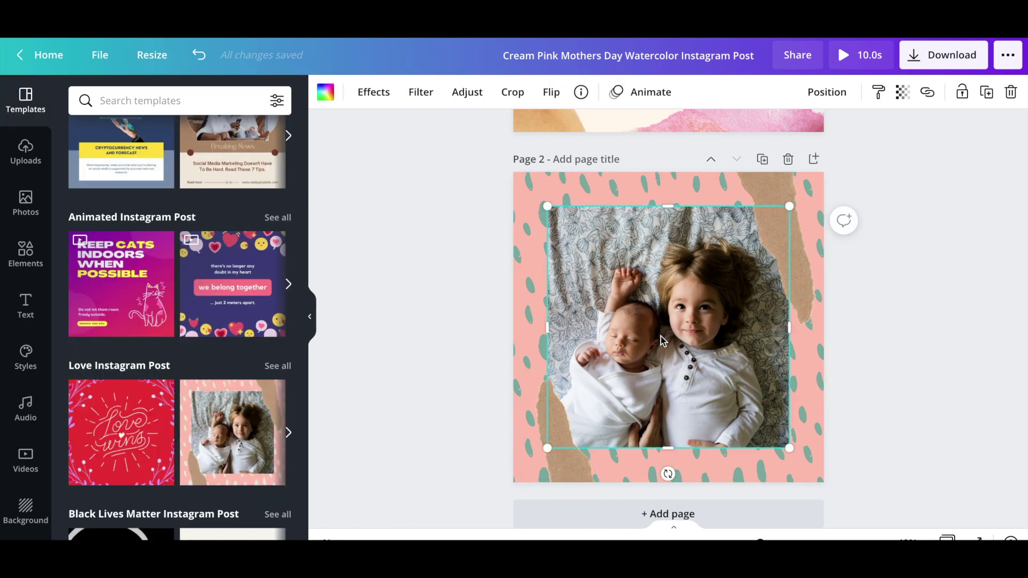
{"action": "left_click", "coordinate": [1011, 92]}
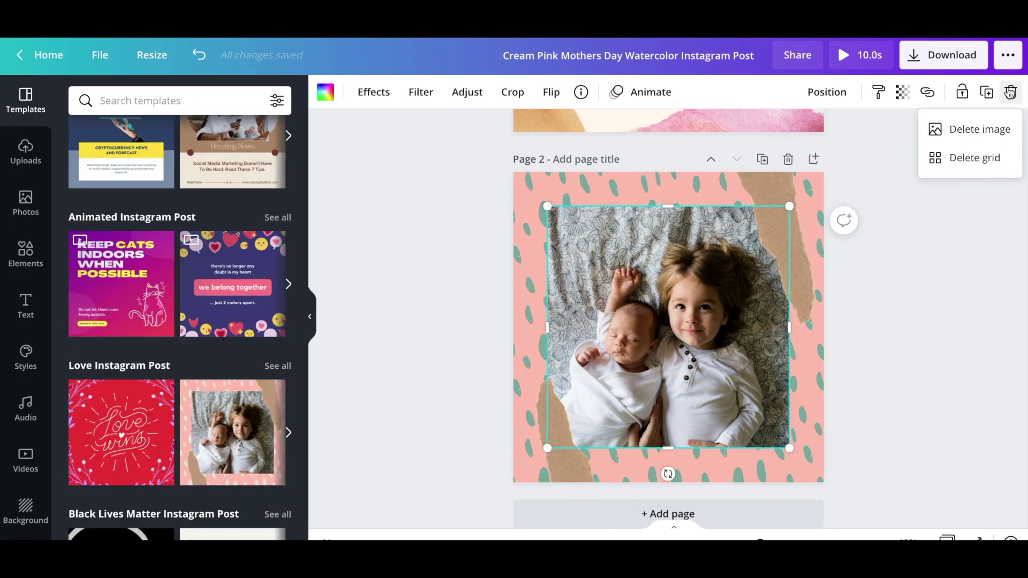
{"action": "left_click", "coordinate": [990, 130]}
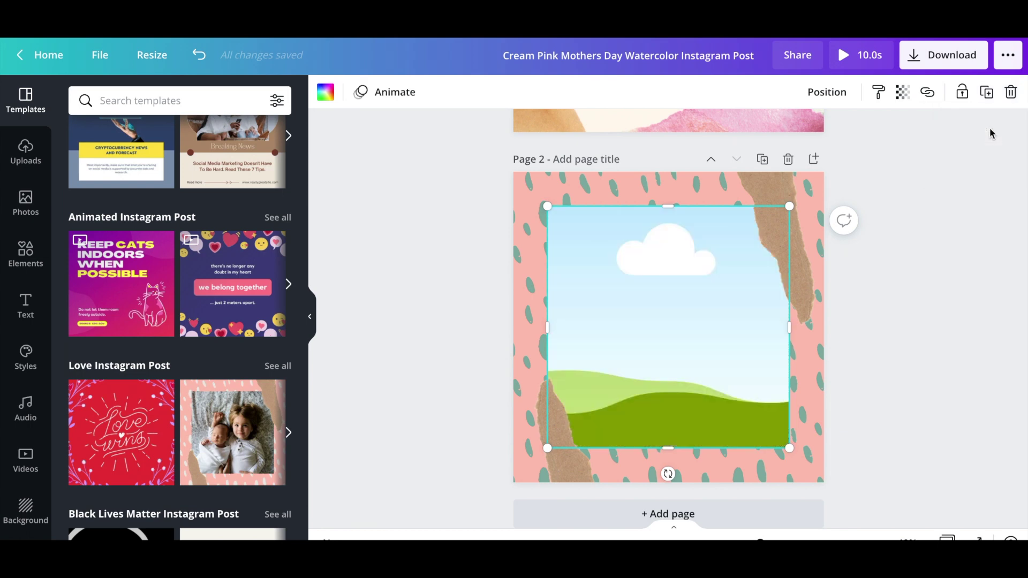
{"action": "left_click", "coordinate": [386, 369]}
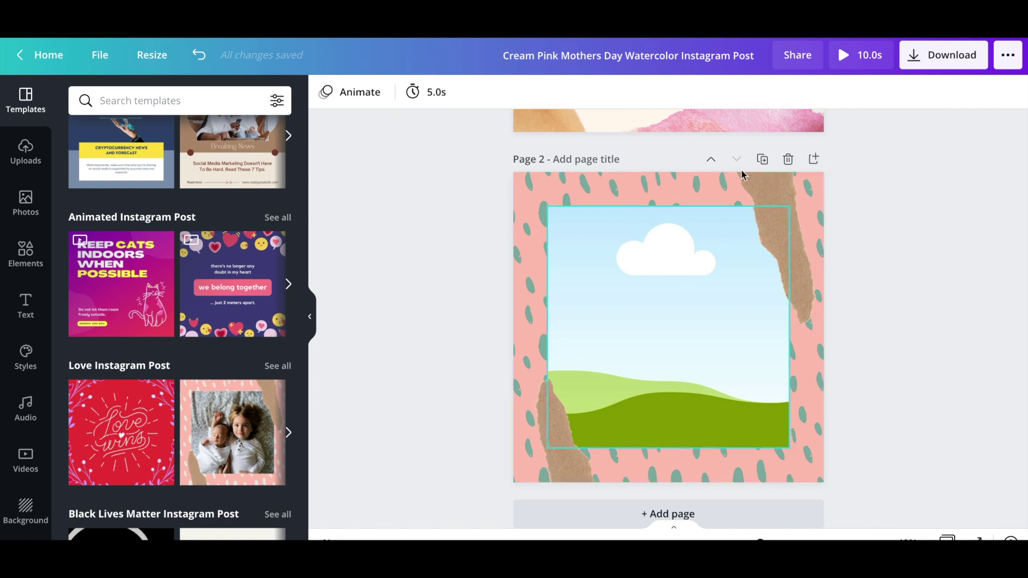
- Set the design's sharing link to "use as template" and copy the link
{"action": "scroll", "coordinate": [867, 213], "scroll_direction": "up", "scroll_amount": 3}
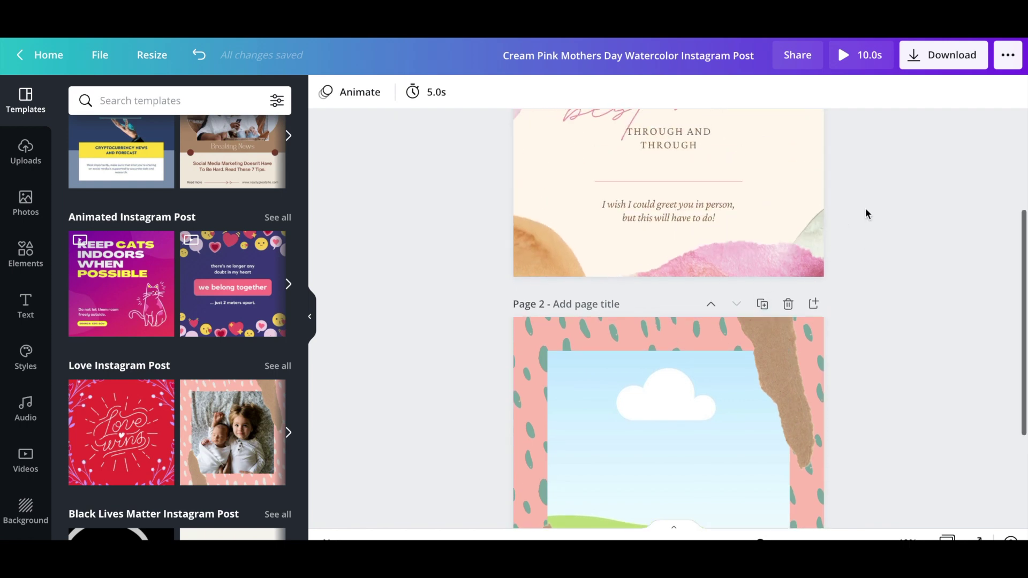
{"action": "scroll", "coordinate": [867, 213], "scroll_direction": "up", "scroll_amount": 4}
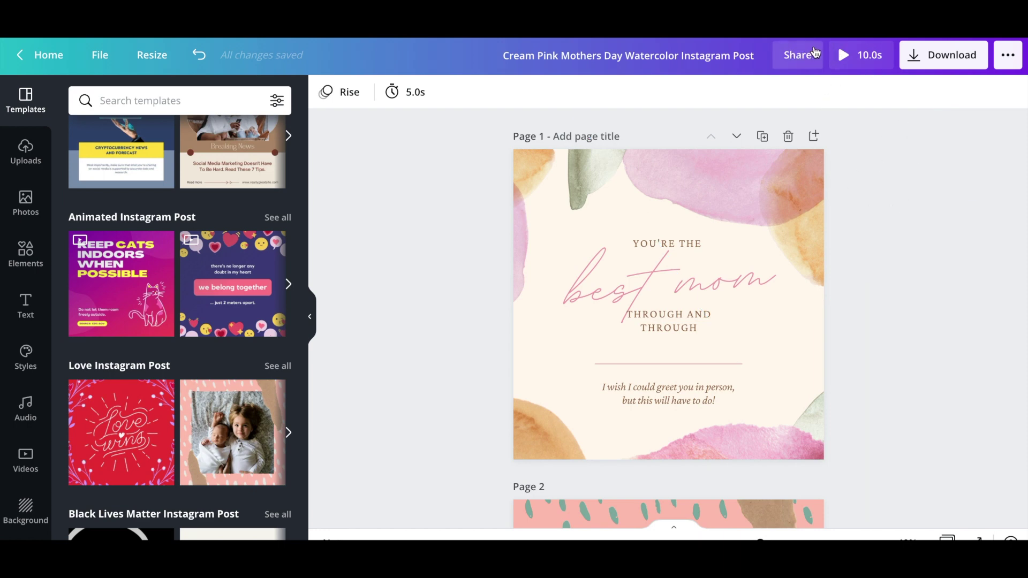
{"action": "left_click", "coordinate": [798, 56]}
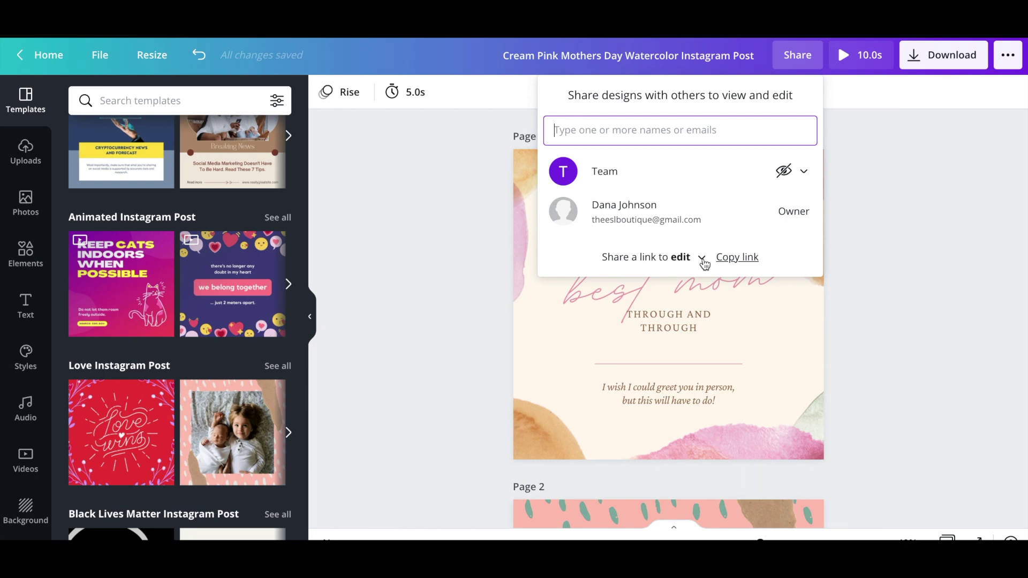
{"action": "left_click", "coordinate": [702, 259]}
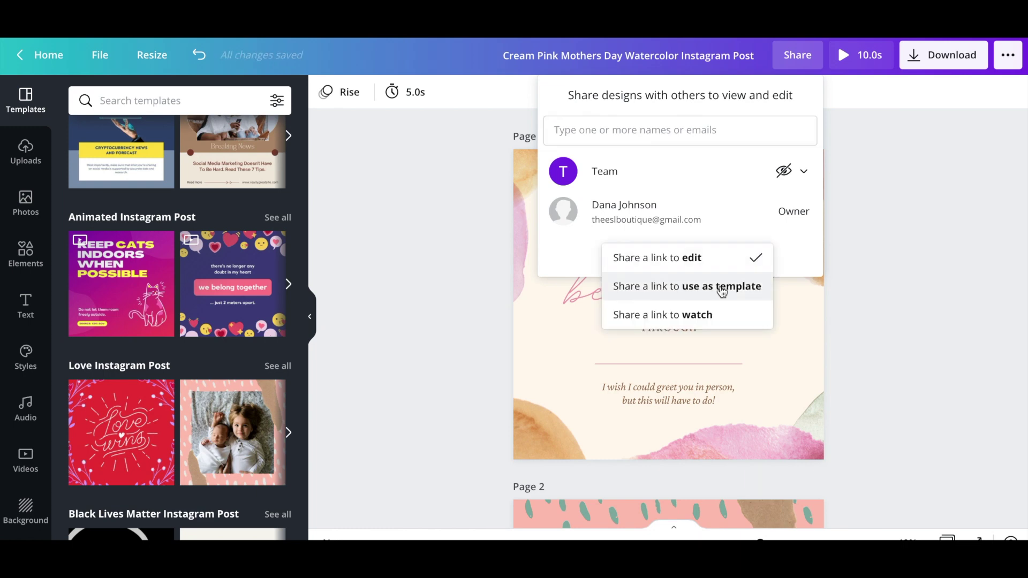
{"action": "left_click", "coordinate": [723, 288]}
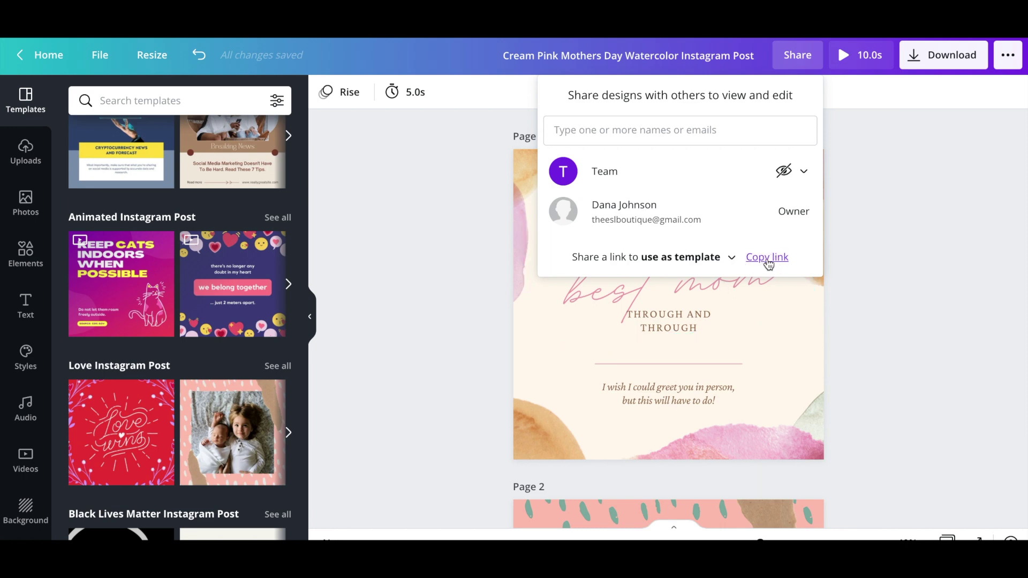
{"action": "left_click", "coordinate": [768, 258]}
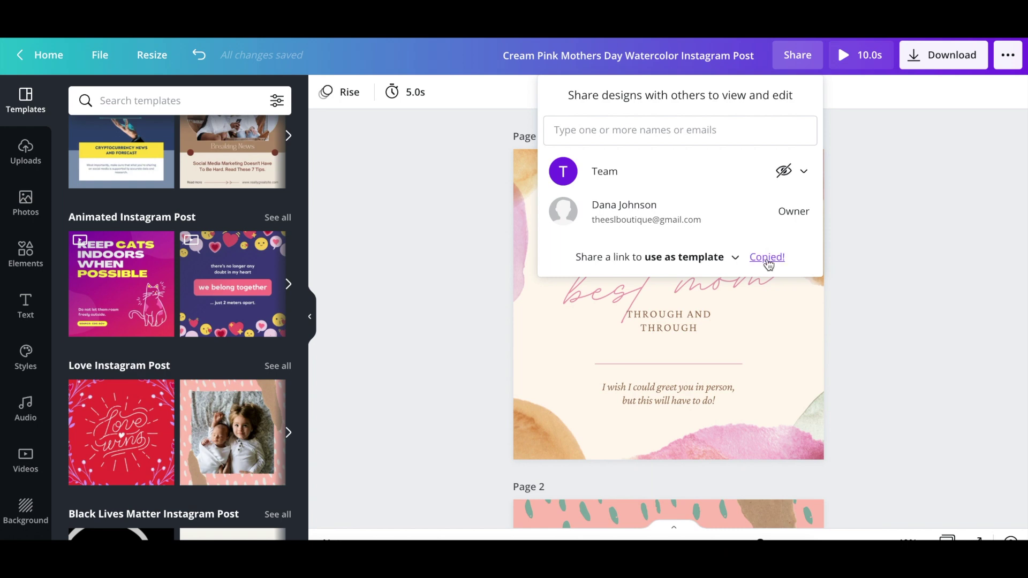
{"action": "left_click", "coordinate": [879, 312]}
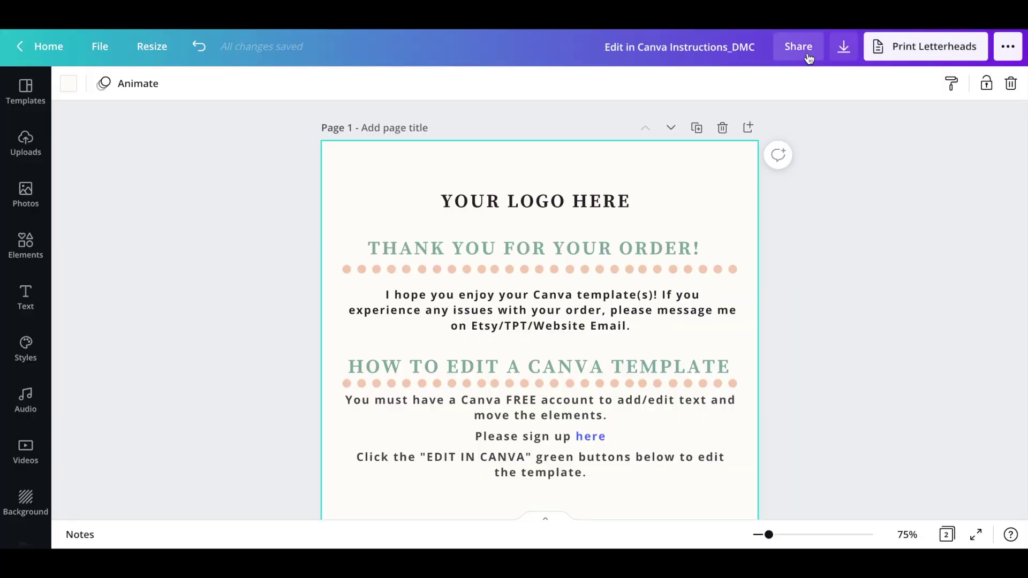
{"action": "left_click", "coordinate": [744, 50]}
{"action": "left_click_drag", "start_coordinate": [732, 48], "coordinate": [756, 48]}
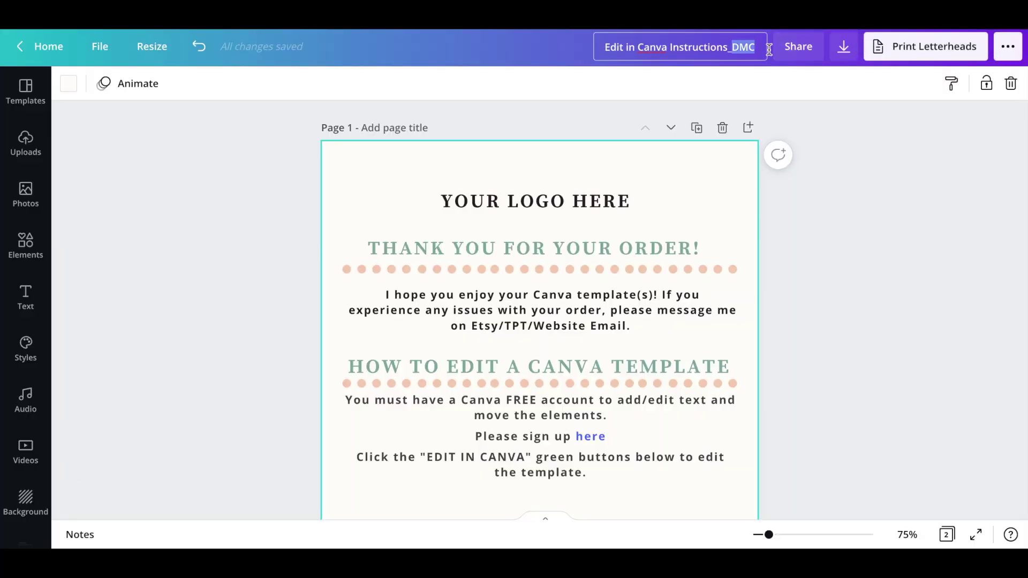
{"action": "left_click", "coordinate": [814, 179]}
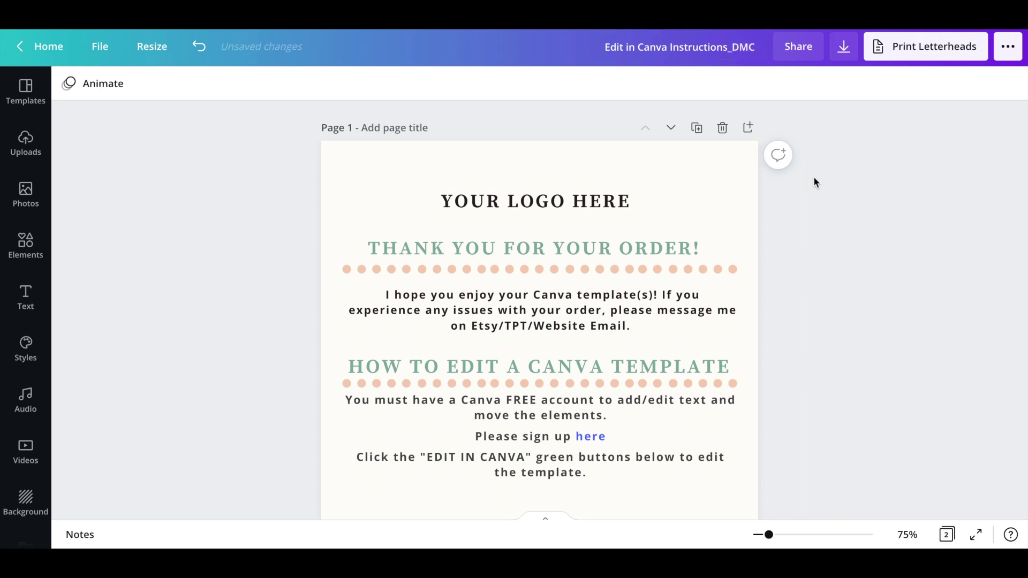
{"action": "scroll", "coordinate": [787, 374], "scroll_direction": "down", "scroll_amount": 2}
{"action": "scroll", "coordinate": [788, 375], "scroll_direction": "up", "scroll_amount": 2}
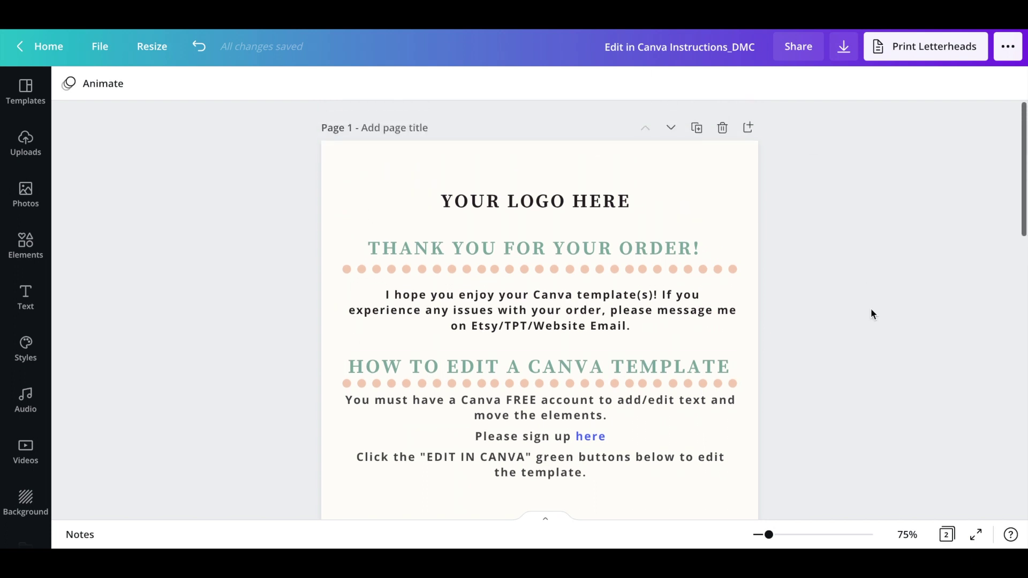
- Change page 1's background to white, then try the blue document colour and undo it
{"action": "left_click", "coordinate": [744, 173]}
{"action": "left_click", "coordinate": [68, 83]}
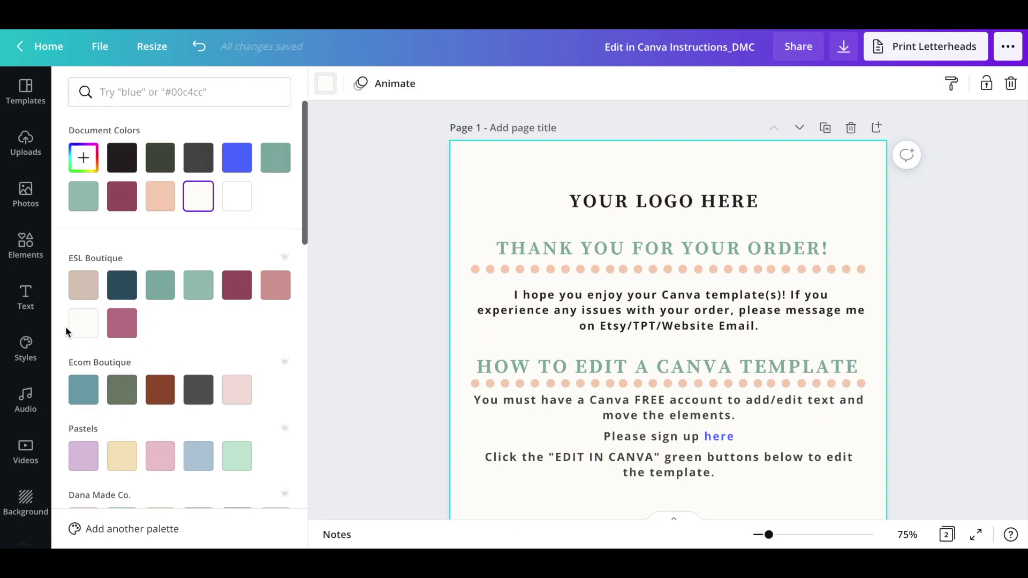
{"action": "left_click", "coordinate": [245, 196]}
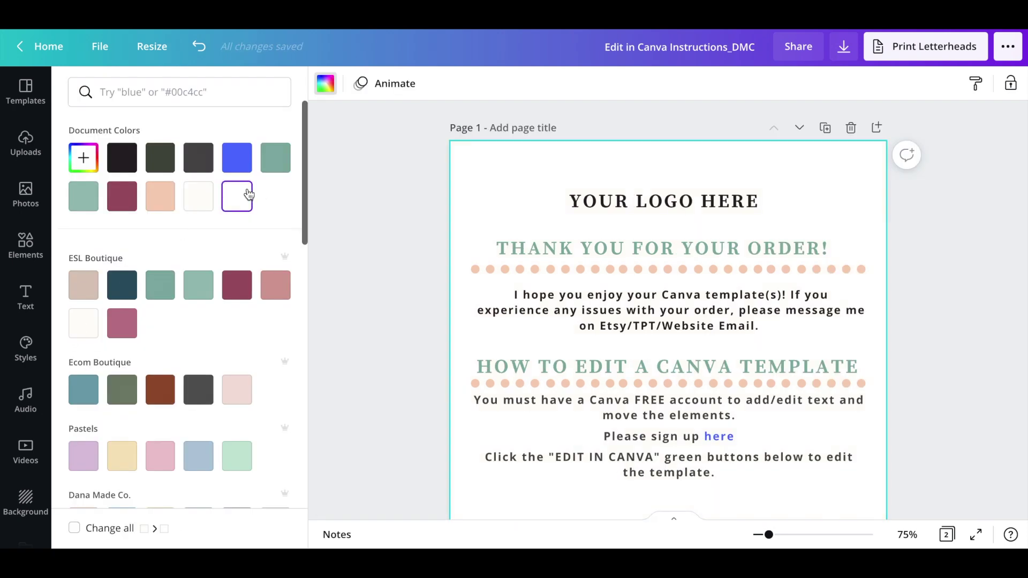
{"action": "left_click", "coordinate": [236, 158]}
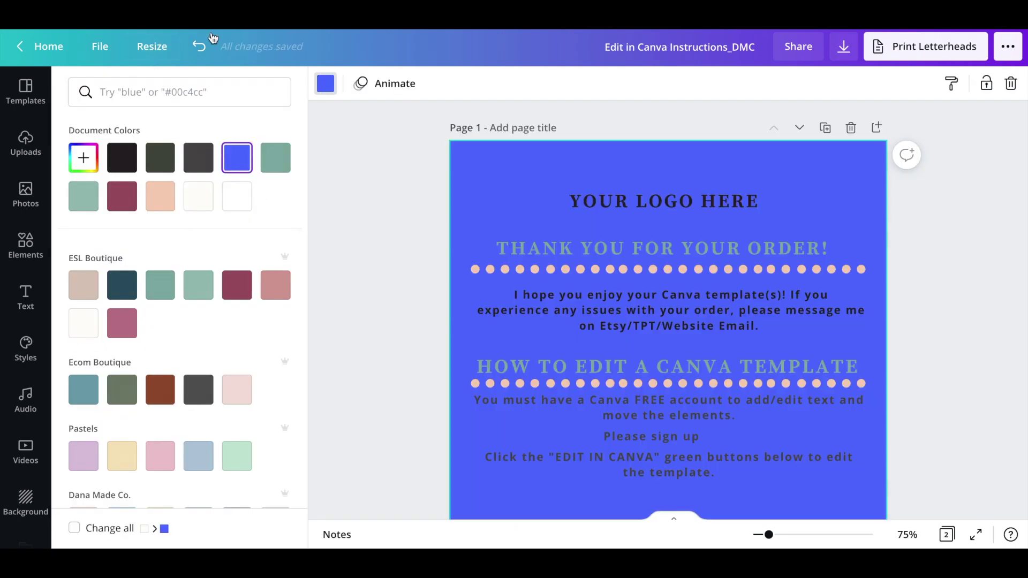
{"action": "left_click", "coordinate": [199, 46]}
{"action": "left_click", "coordinate": [661, 202]}
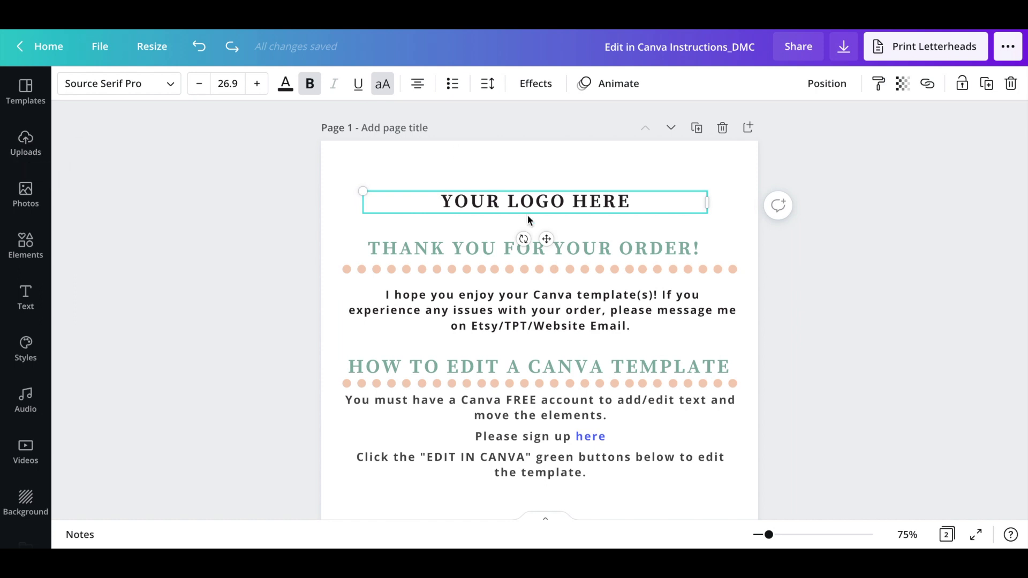
{"action": "left_click", "coordinate": [803, 348]}
- Try to link the words "Etsy/TPT/Website Email" in the thank-you paragraph to "your contact info link :)"
{"action": "scroll", "coordinate": [803, 349], "scroll_direction": "down", "scroll_amount": 1}
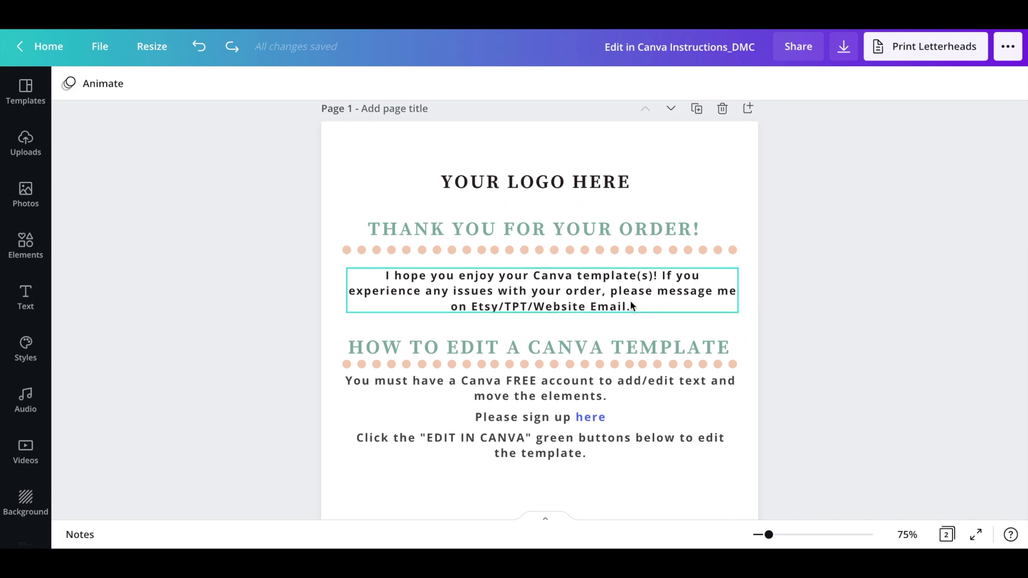
{"action": "left_click", "coordinate": [551, 310]}
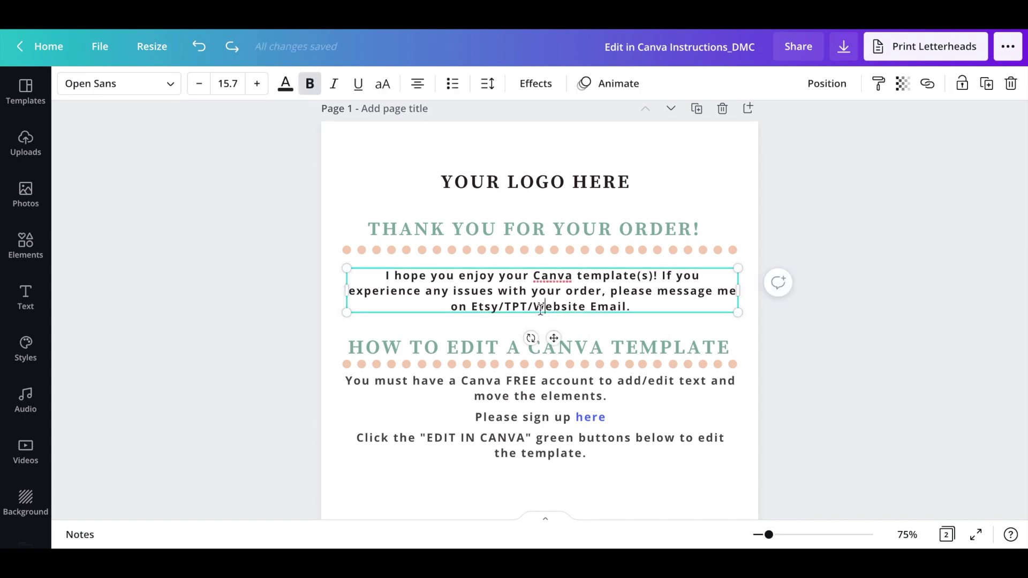
{"action": "left_click_drag", "start_coordinate": [470, 306], "coordinate": [623, 310]}
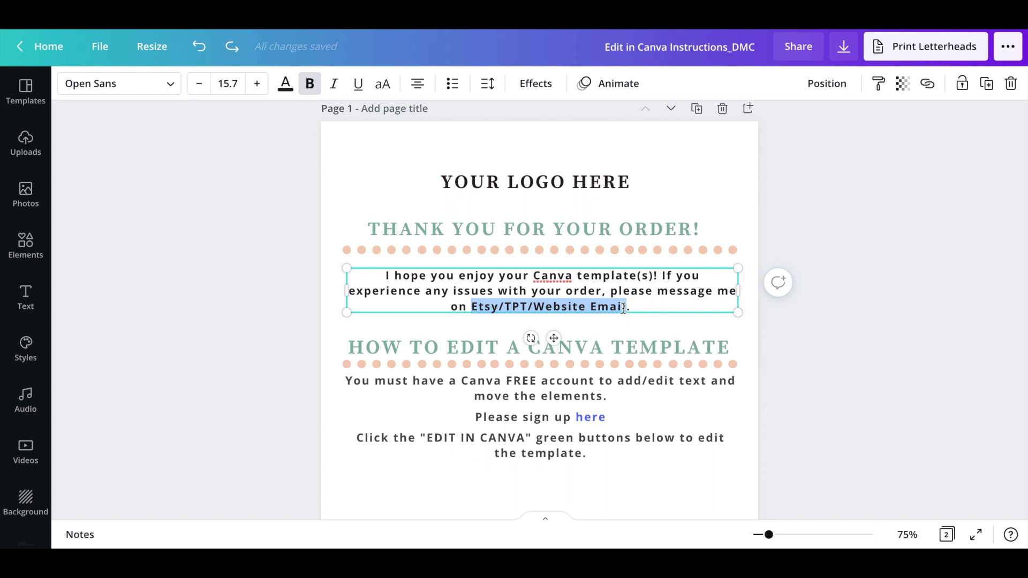
{"action": "left_click", "coordinate": [929, 86]}
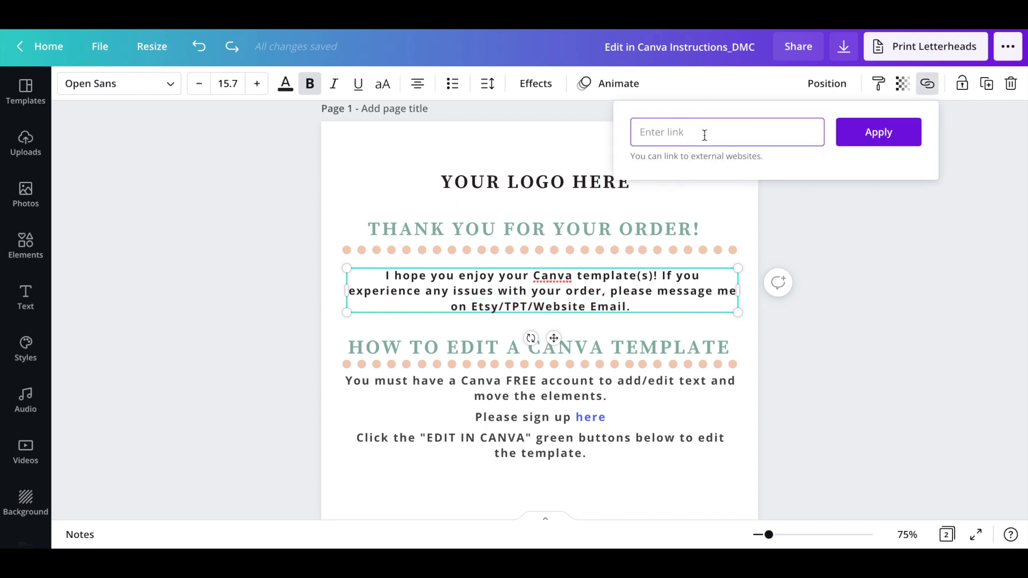
{"action": "type", "text": "your contact info link :)"}
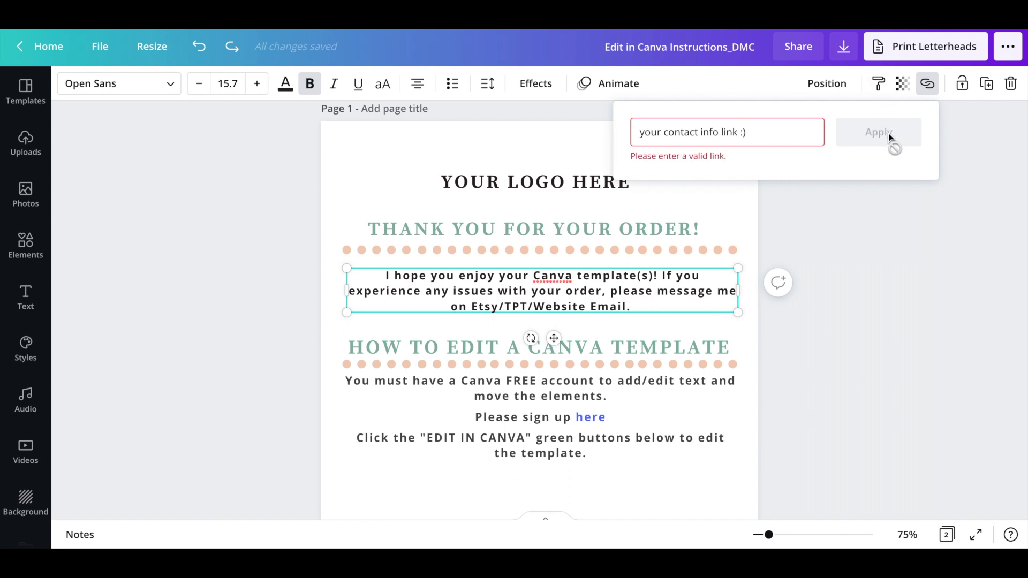
{"action": "left_click", "coordinate": [849, 253]}
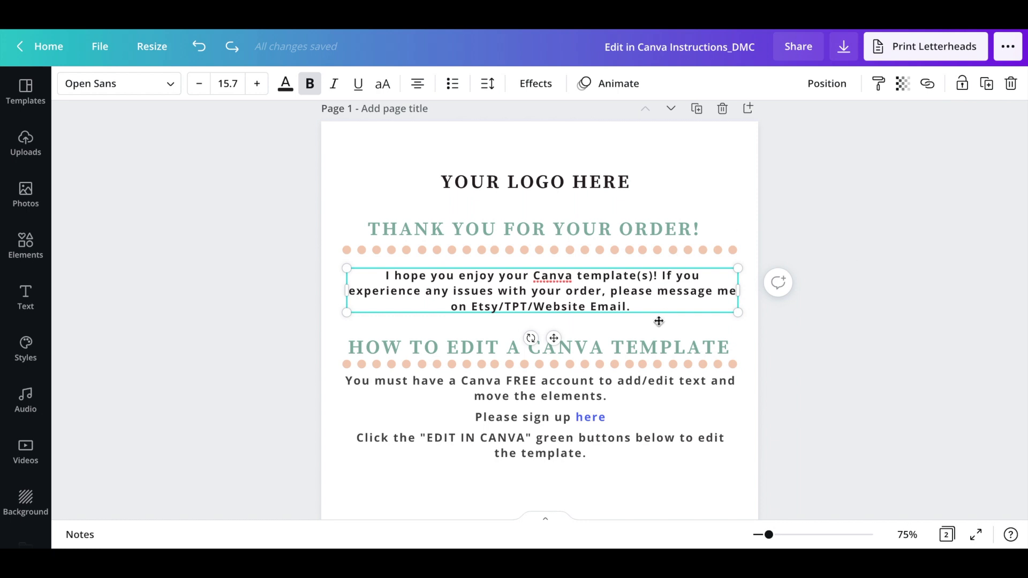
- Add the uploaded Size & Color Chart image with the multicoloured shirts to page 1
{"action": "scroll", "coordinate": [659, 332], "scroll_direction": "down", "scroll_amount": 5}
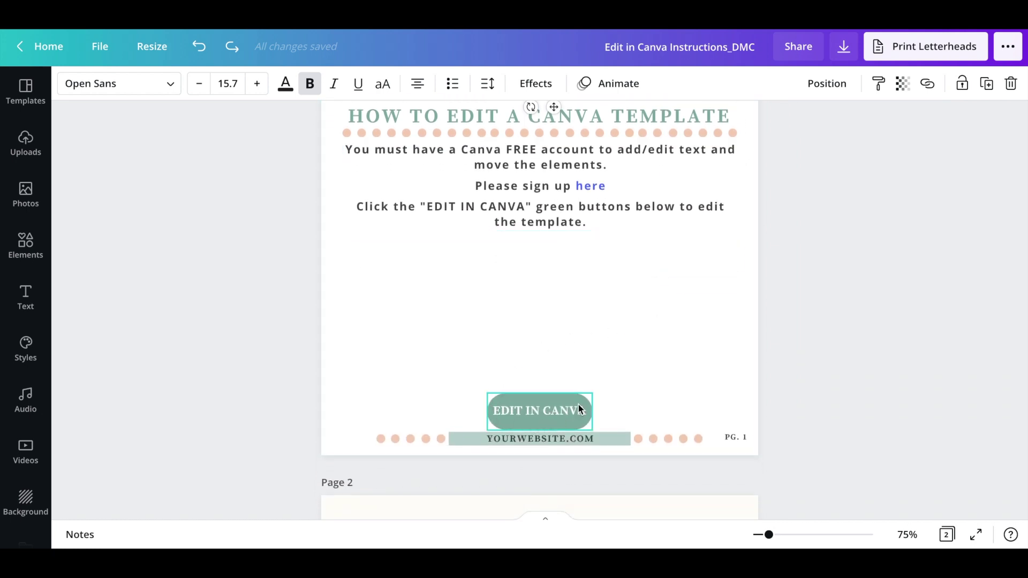
{"action": "scroll", "coordinate": [551, 363], "scroll_direction": "up", "scroll_amount": 1}
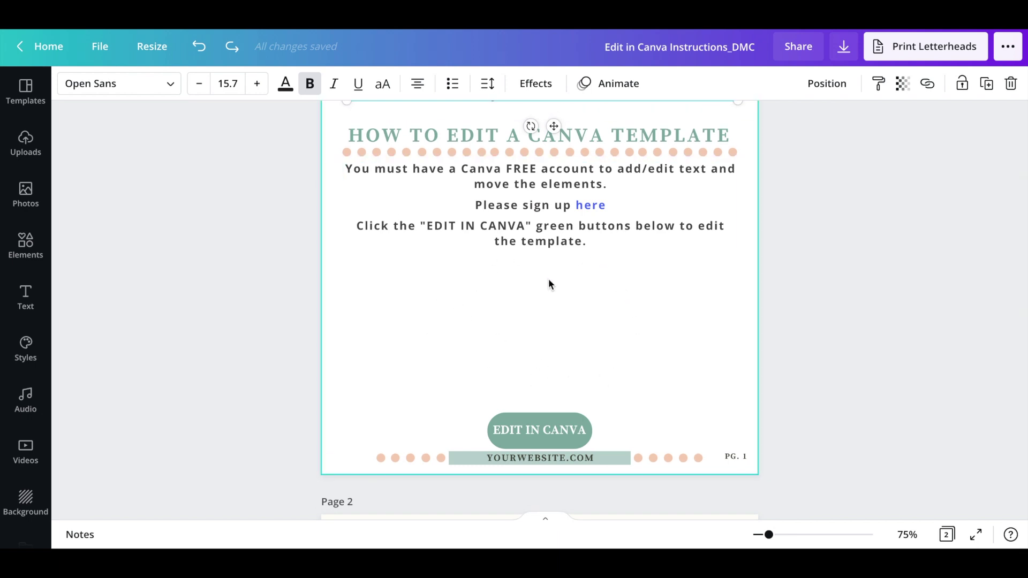
{"action": "left_click", "coordinate": [31, 156]}
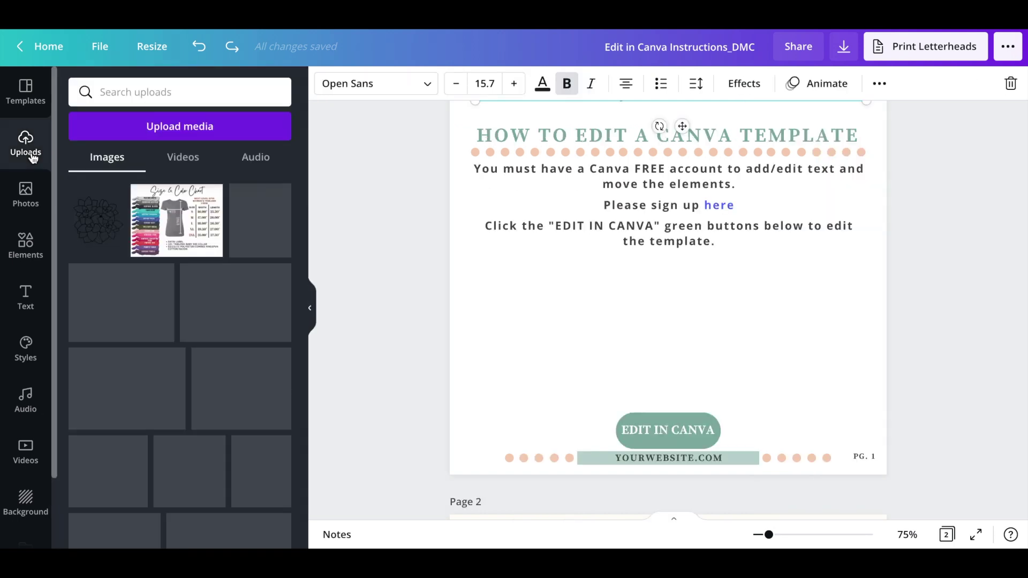
{"action": "left_click", "coordinate": [163, 212]}
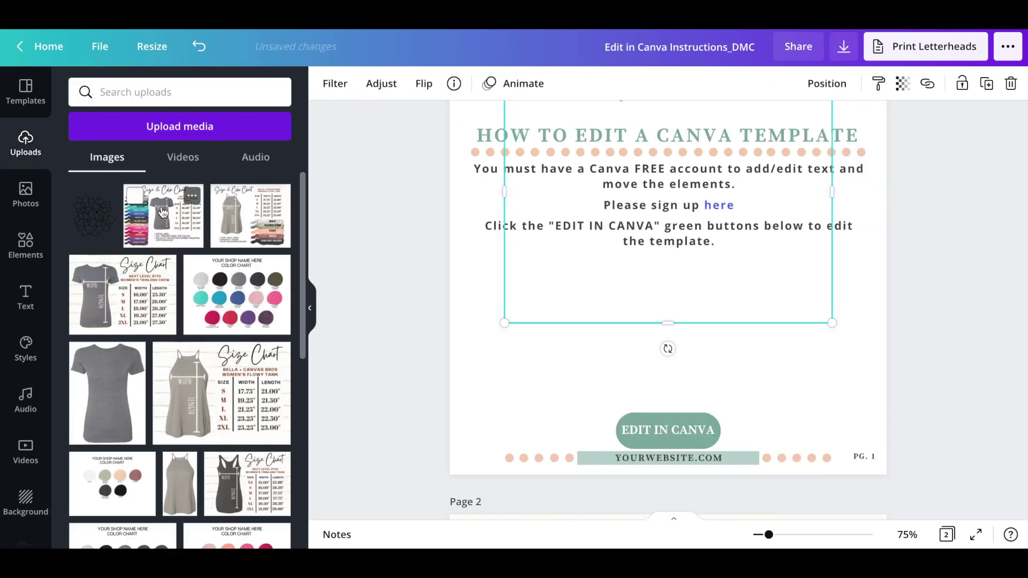
{"action": "left_click", "coordinate": [376, 250]}
{"action": "left_click", "coordinate": [309, 308]}
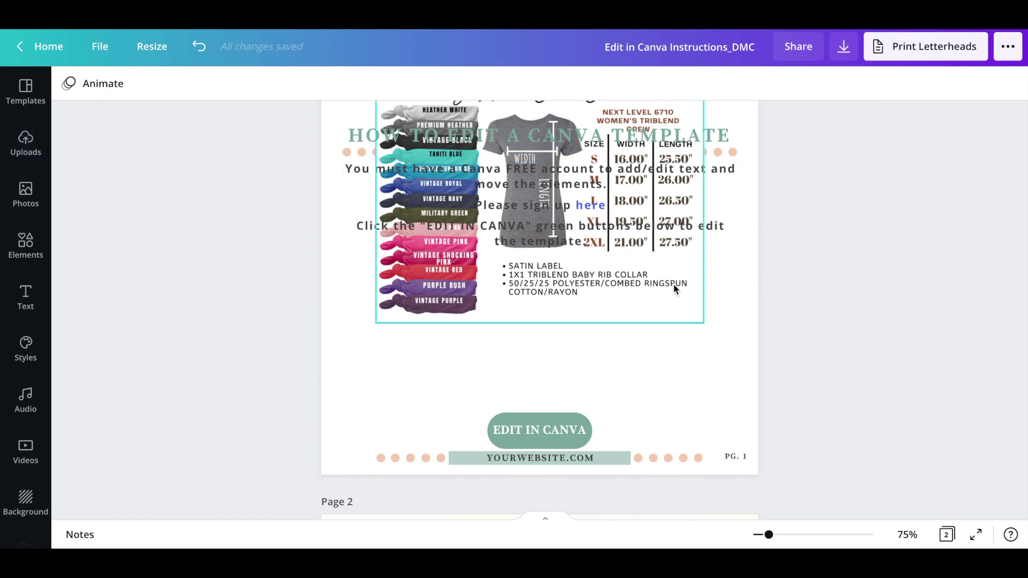
- Shrink the Size & Color Chart image and place it between the editing instructions and the EDIT IN CANVA button
{"action": "left_click", "coordinate": [671, 329]}
{"action": "left_click_drag", "start_coordinate": [671, 330], "coordinate": [671, 388]}
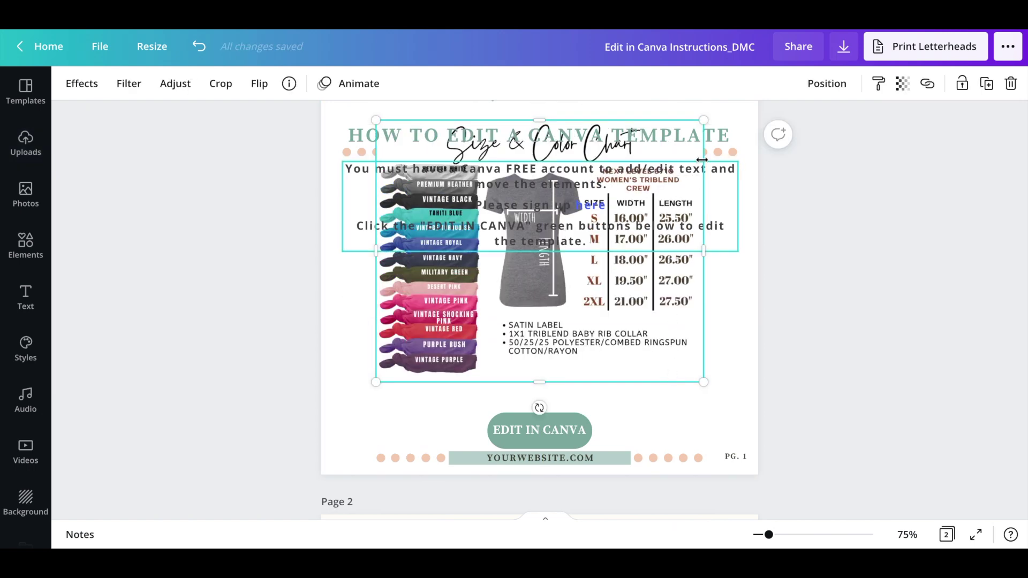
{"action": "left_click_drag", "start_coordinate": [705, 122], "coordinate": [557, 261]}
{"action": "mouse_move", "coordinate": [489, 332]}
{"action": "left_mouse_down"}
{"action": "mouse_move", "coordinate": [558, 348]}
{"action": "mouse_move", "coordinate": [504, 343]}
{"action": "left_mouse_up"}
{"action": "left_click_drag", "start_coordinate": [593, 390], "coordinate": [643, 399]}
{"action": "left_click_drag", "start_coordinate": [547, 362], "coordinate": [563, 357]}
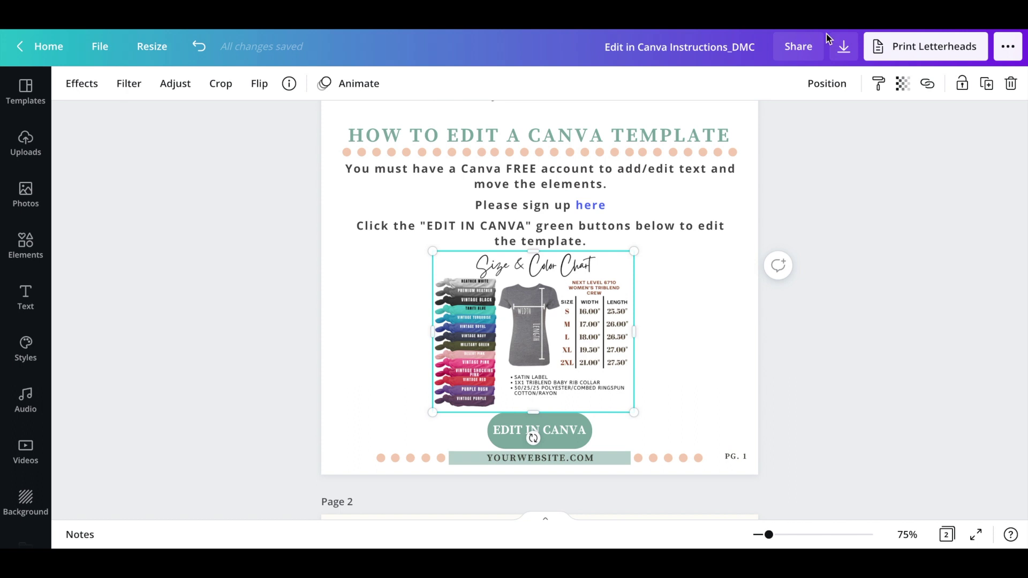
- Center the Size & Color Chart image horizontally on the page
{"action": "left_click", "coordinate": [814, 84]}
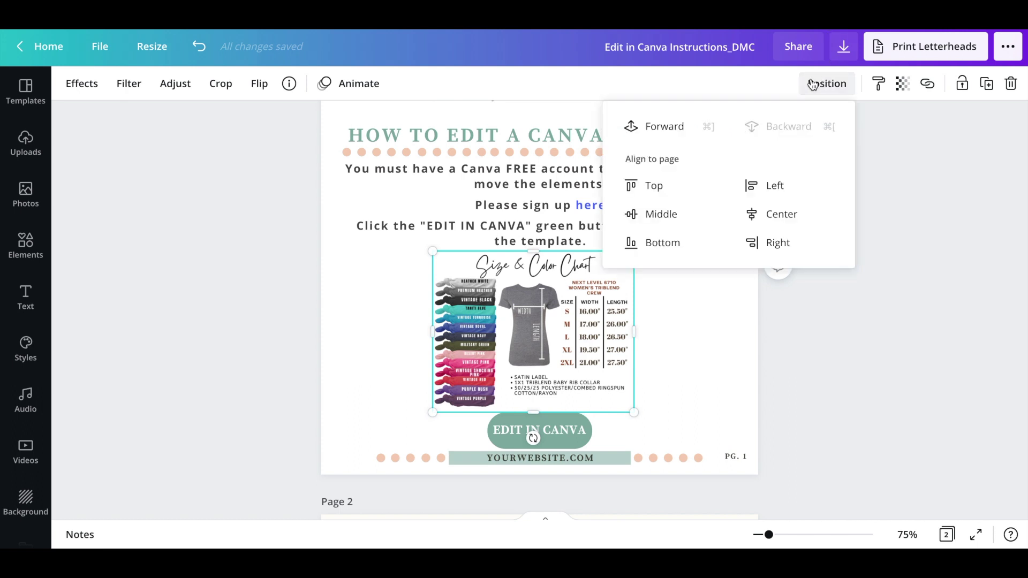
{"action": "left_click", "coordinate": [777, 212]}
{"action": "left_click", "coordinate": [822, 364]}
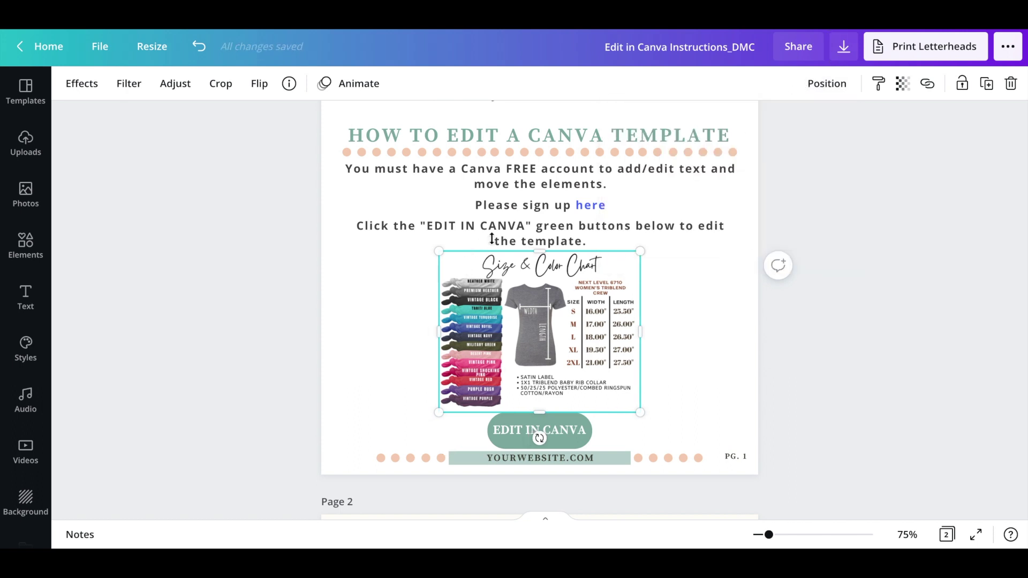
- Link the word "here" in the "Please sign up here" line on page 1 to canva.com
{"action": "left_click", "coordinate": [590, 213]}
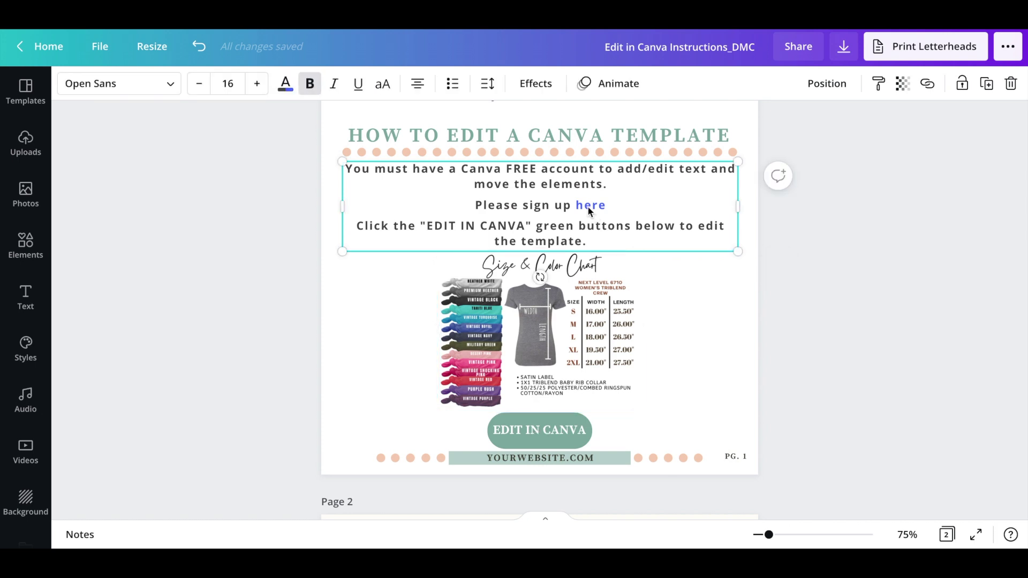
{"action": "double_click", "coordinate": [578, 206]}
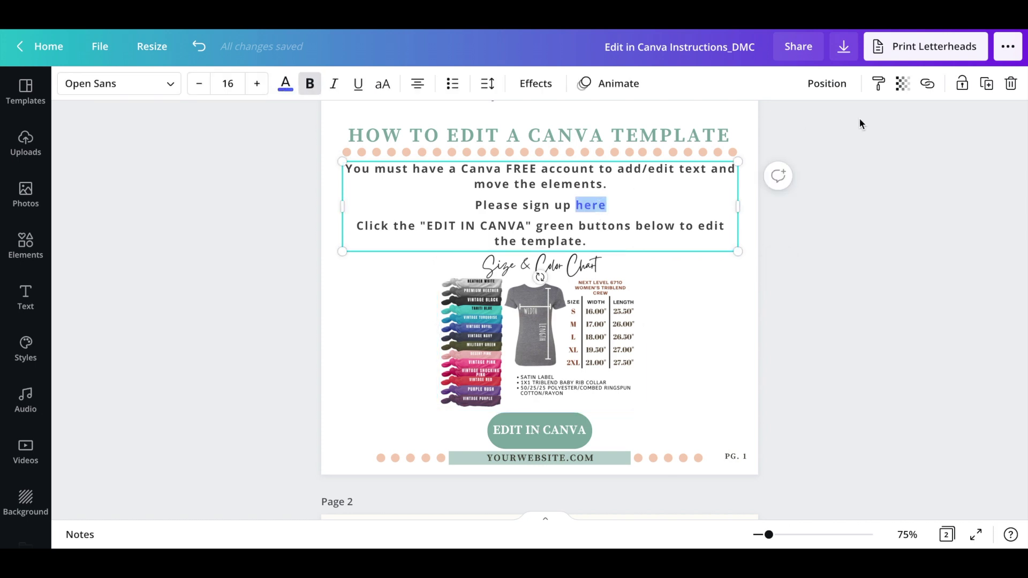
{"action": "left_click", "coordinate": [927, 84]}
{"action": "type", "text": "canva.com"}
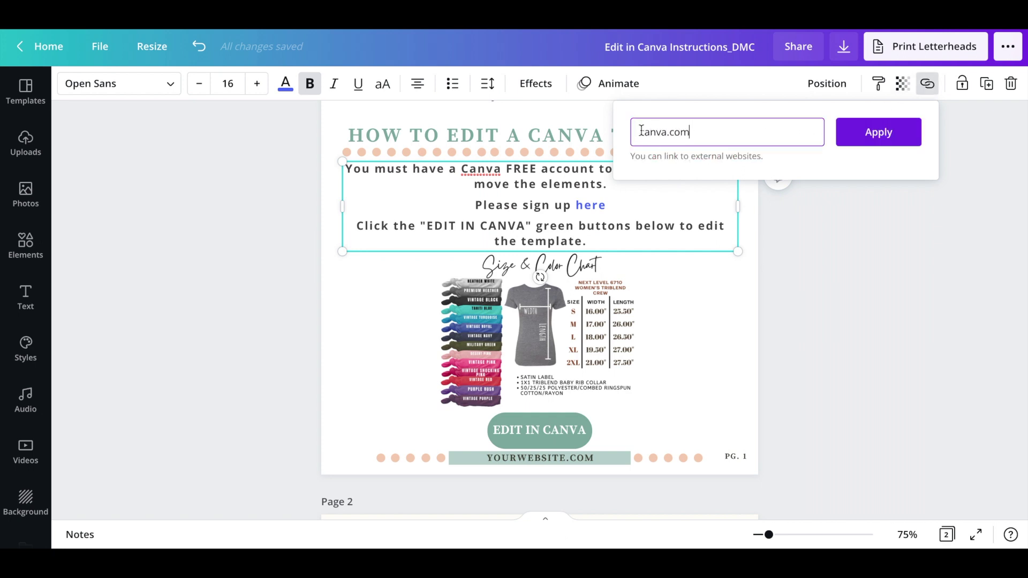
{"action": "left_click", "coordinate": [917, 141]}
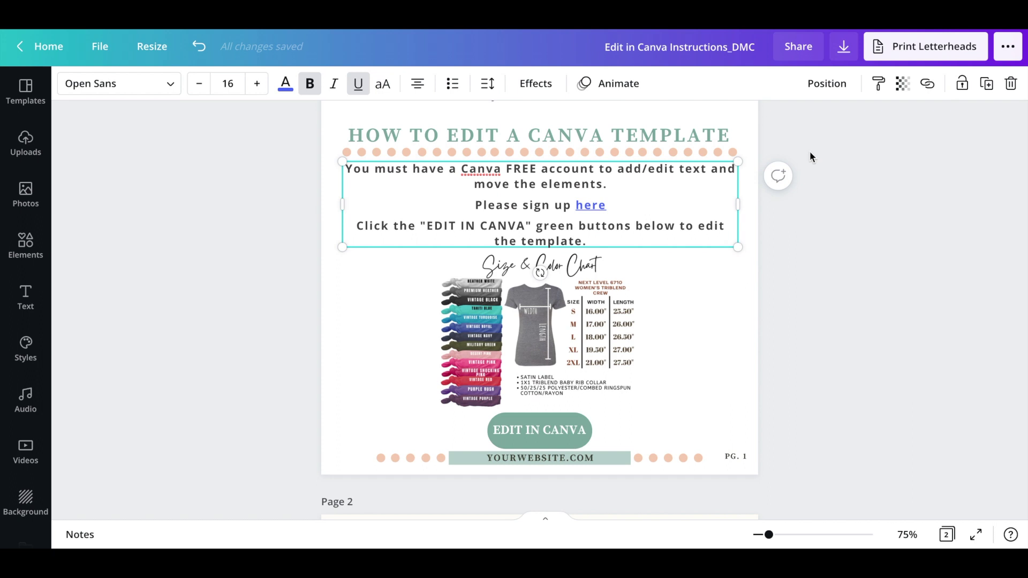
{"action": "left_click", "coordinate": [723, 317]}
{"action": "scroll", "coordinate": [722, 313], "scroll_direction": "down", "scroll_amount": 1}
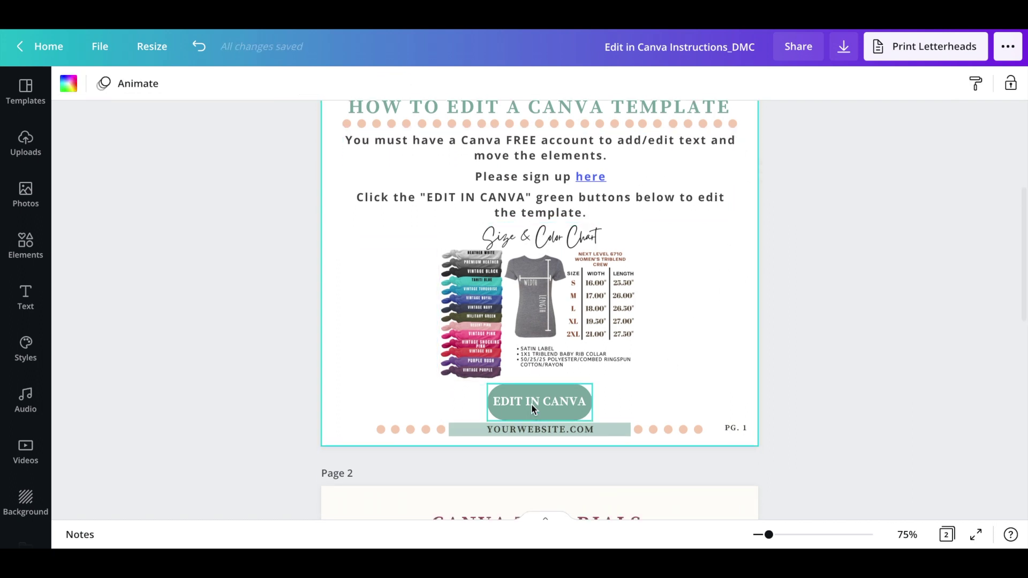
{"action": "double_click", "coordinate": [531, 404]}
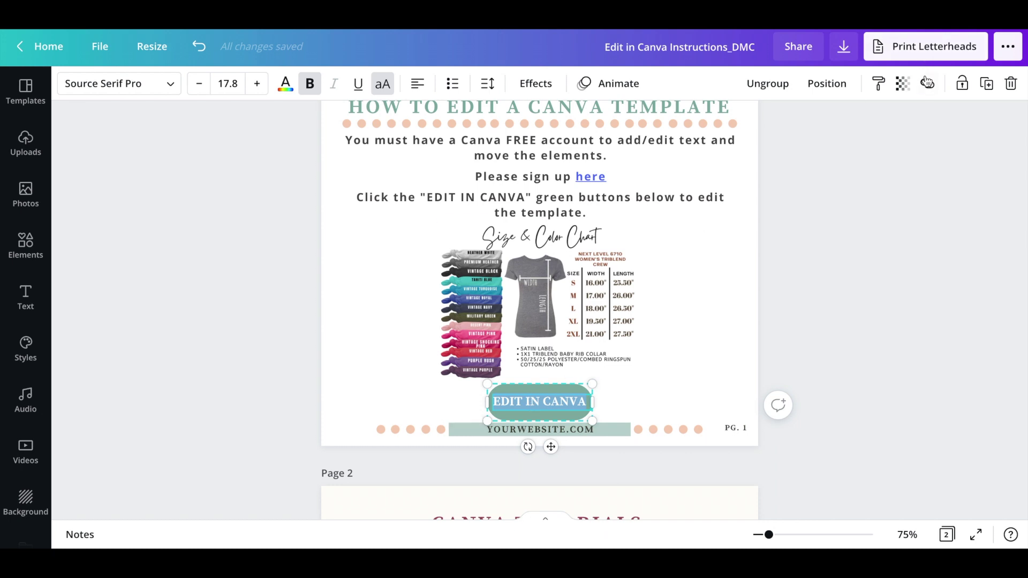
{"action": "left_click", "coordinate": [927, 84]}
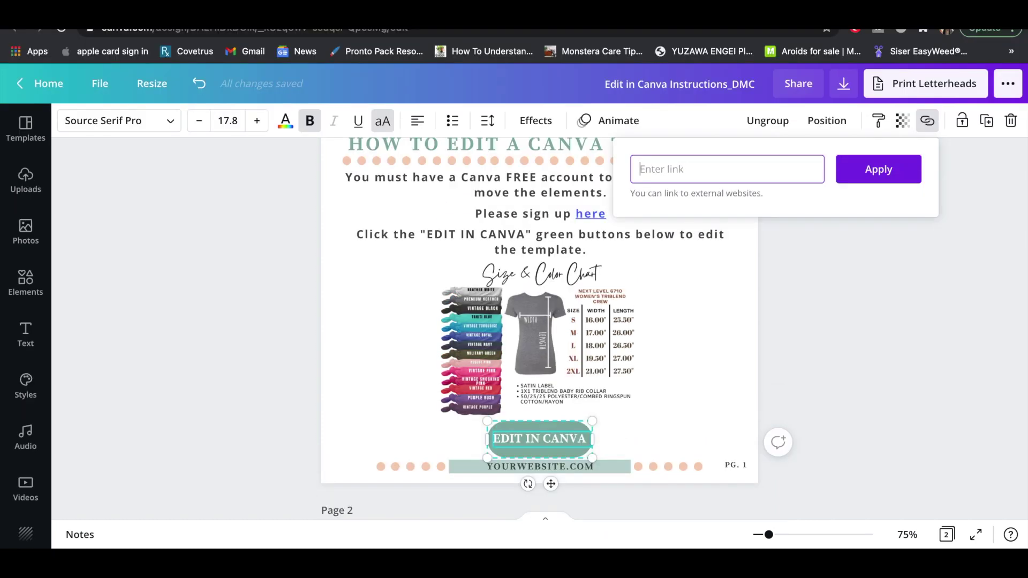
{"action": "key", "text": "Escape"}
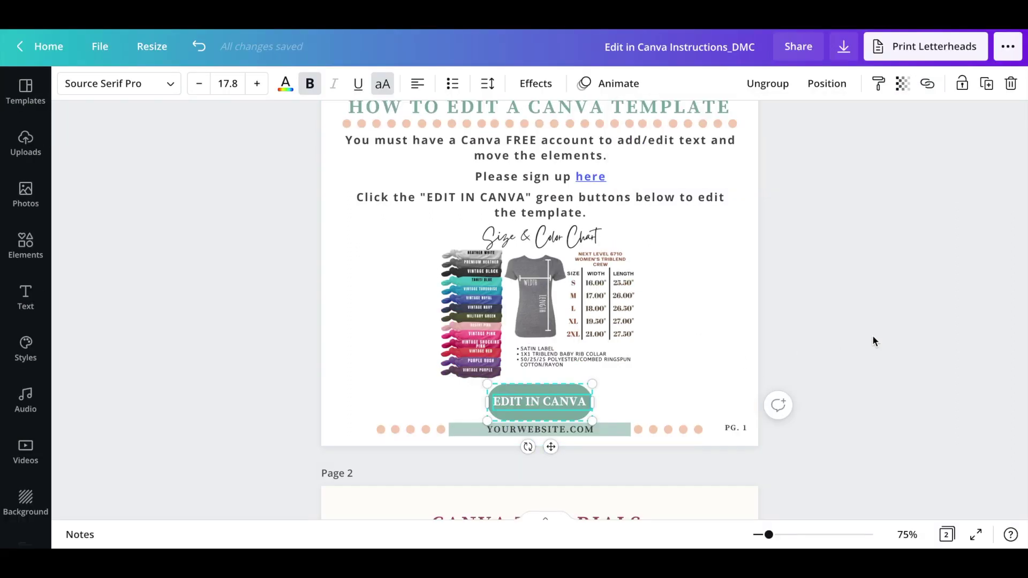
- Set the design's share link to "use as template" and copy the link
{"action": "left_click", "coordinate": [798, 56]}
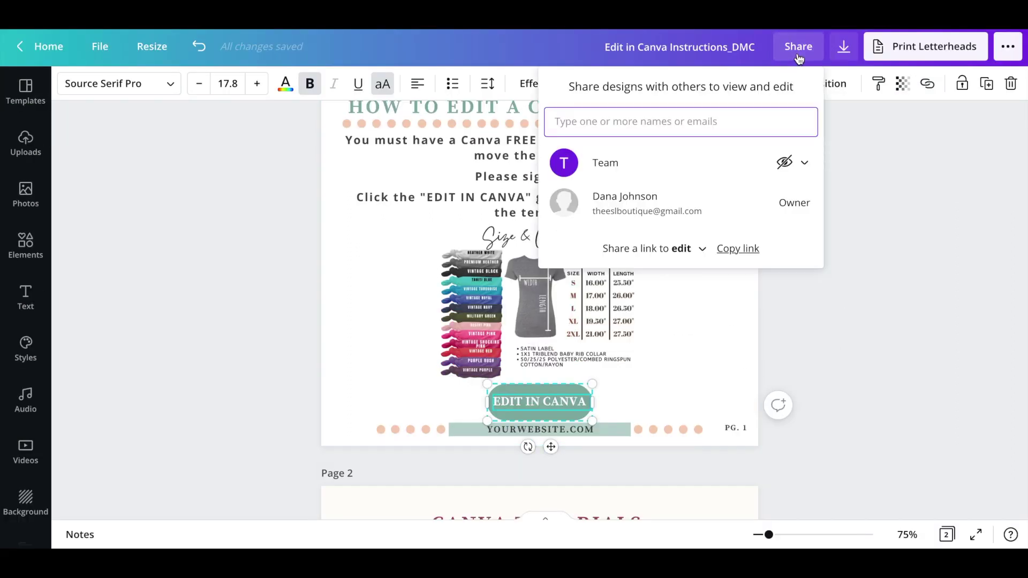
{"action": "left_click", "coordinate": [700, 250]}
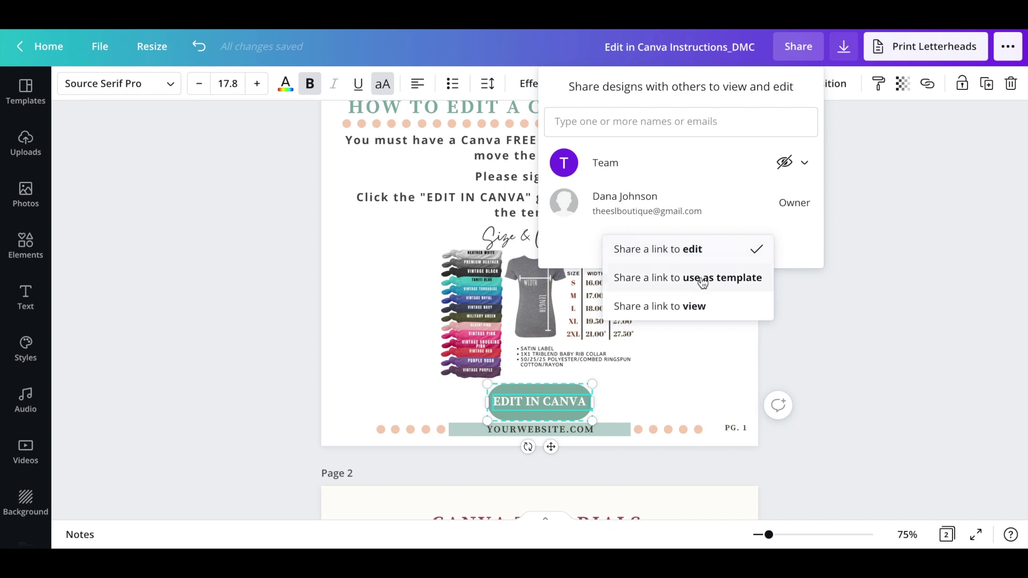
{"action": "left_click", "coordinate": [700, 277]}
{"action": "left_click", "coordinate": [755, 249]}
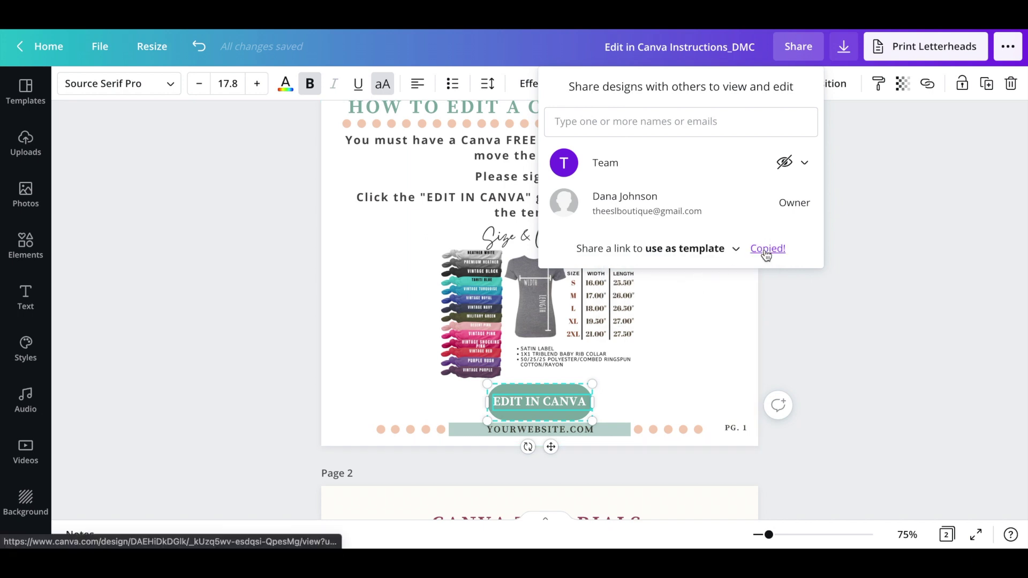
{"action": "left_click", "coordinate": [822, 313]}
- Link the EDIT IN CANVA button text on page 1 to the copied template link
{"action": "double_click", "coordinate": [542, 400]}
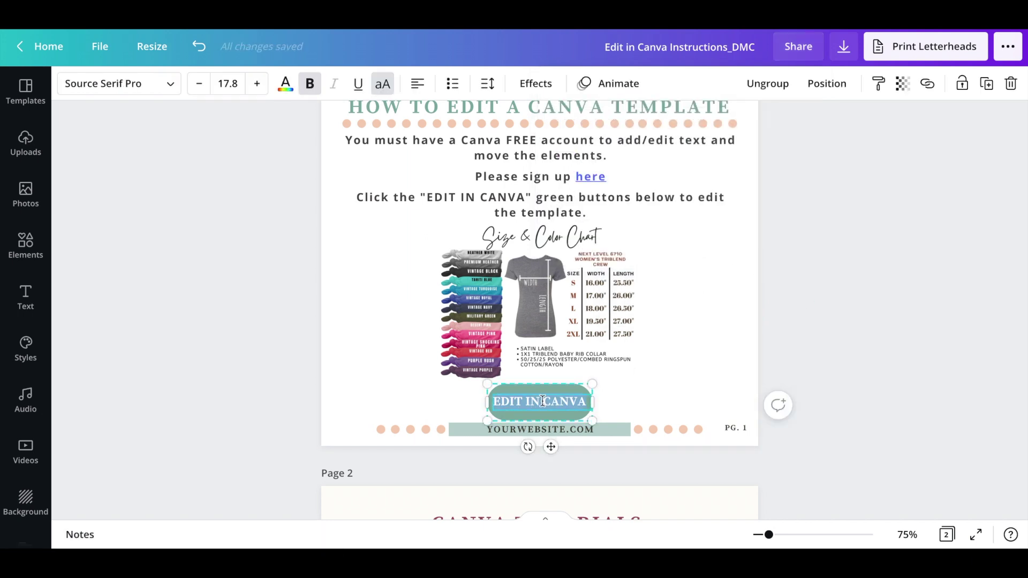
{"action": "right_click", "coordinate": [543, 401]}
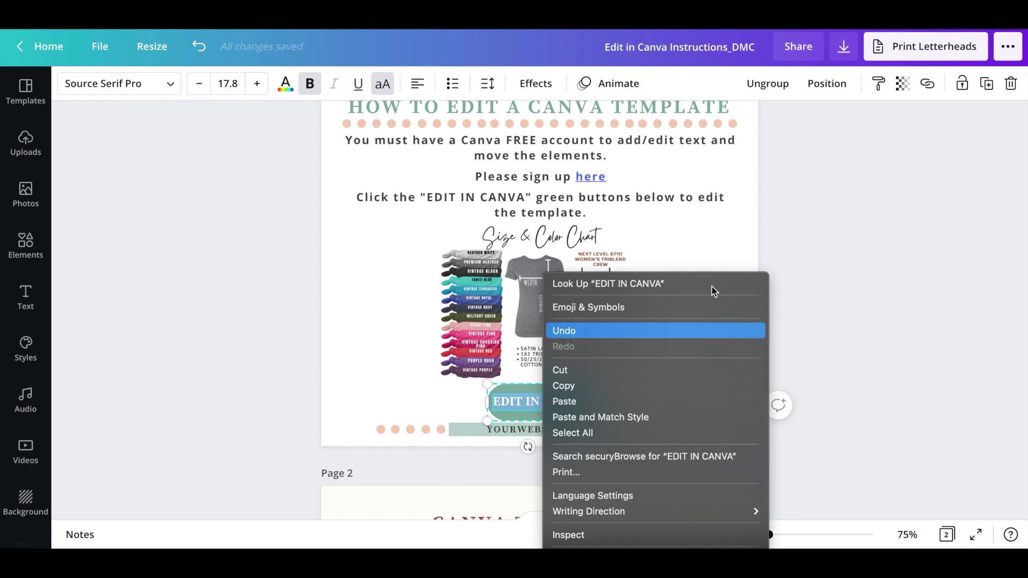
{"action": "left_click", "coordinate": [928, 83]}
{"action": "left_click", "coordinate": [928, 83]}
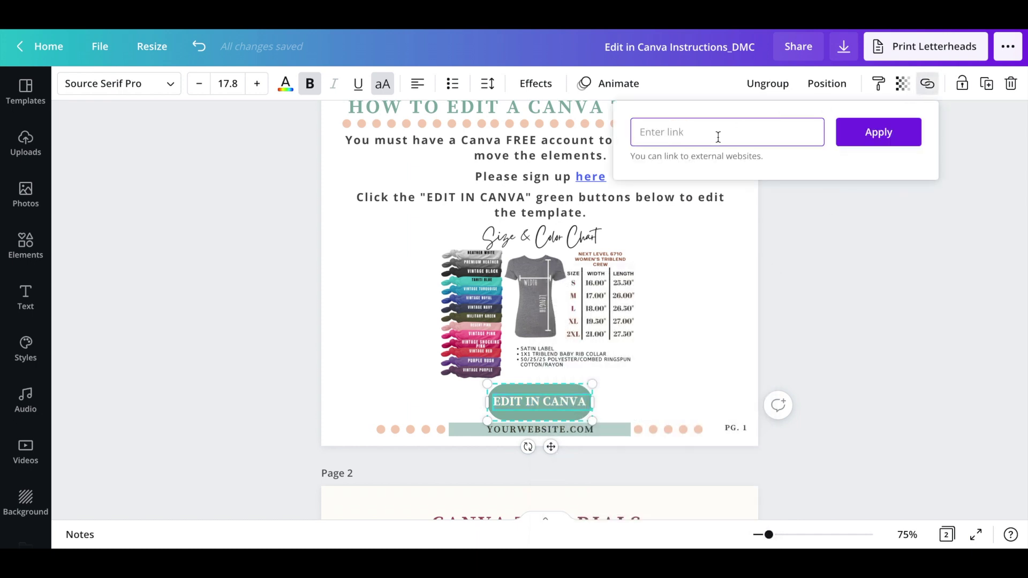
{"action": "key", "text": "ctrl+v"}
{"action": "left_click", "coordinate": [874, 130]}
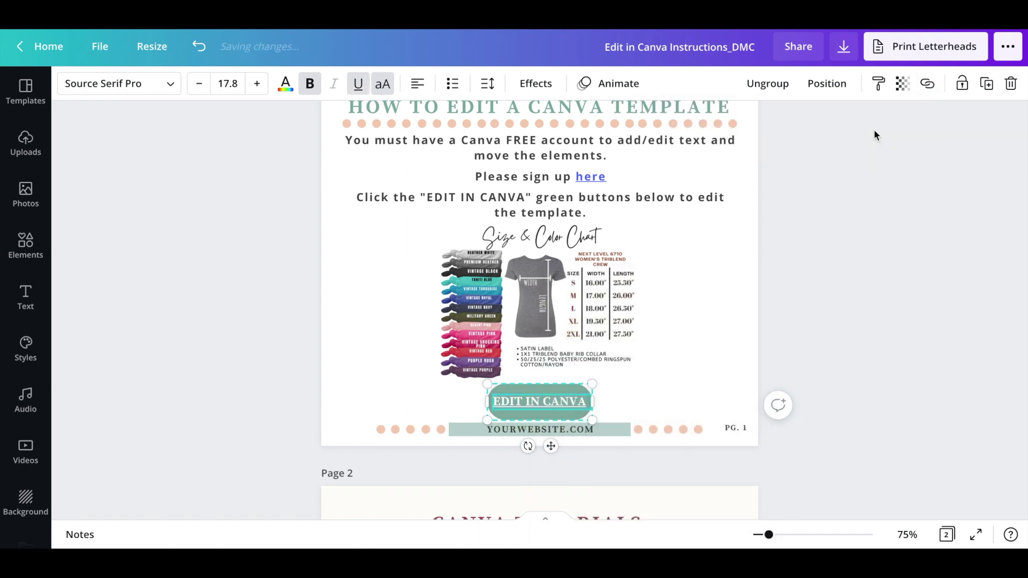
{"action": "left_click", "coordinate": [760, 358]}
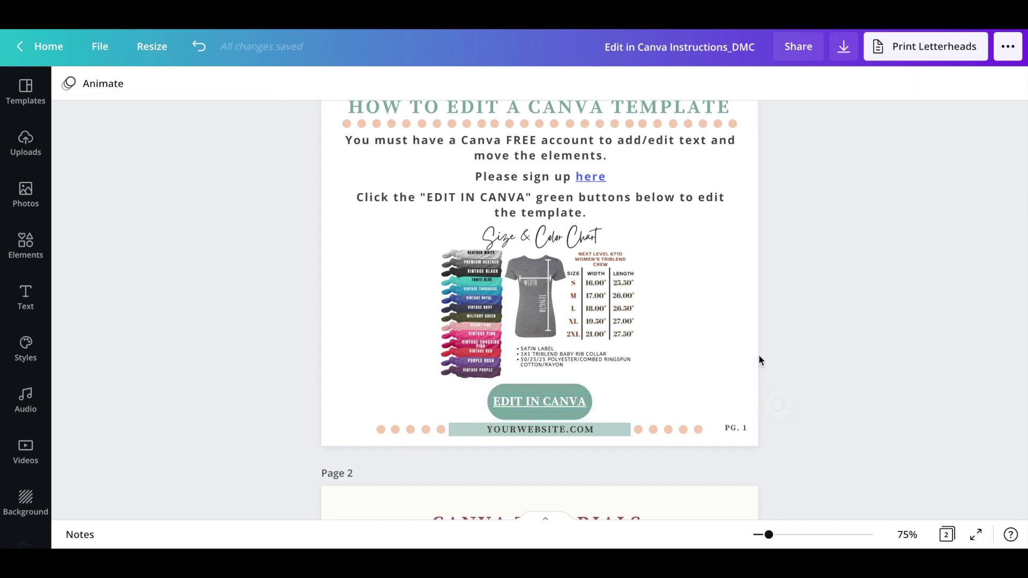
- Try recolouring one peach dot in page 1's footer with the ESL Boutique palette's medium green, and undo the change
{"action": "left_click", "coordinate": [539, 432]}
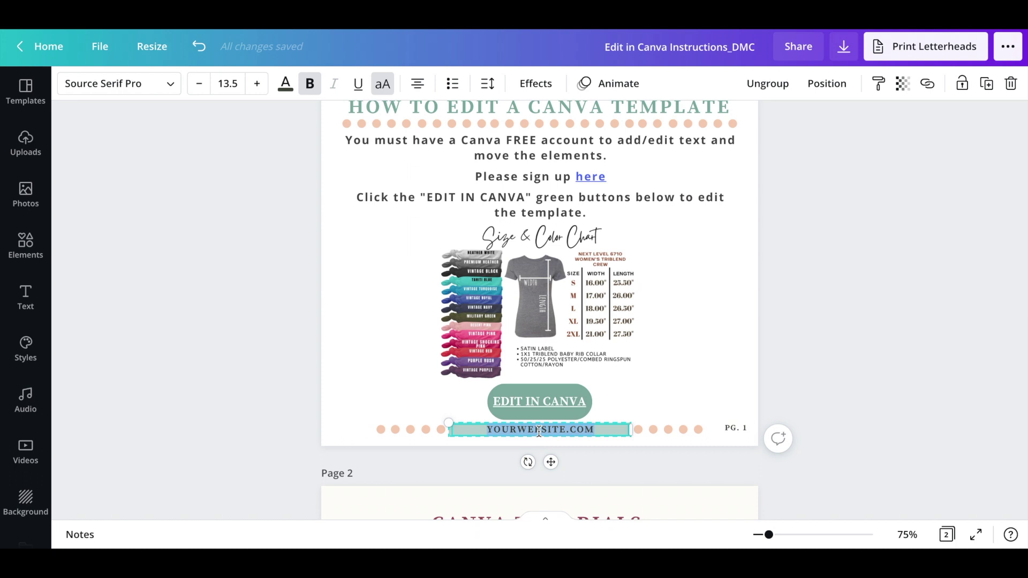
{"action": "left_click", "coordinate": [667, 430]}
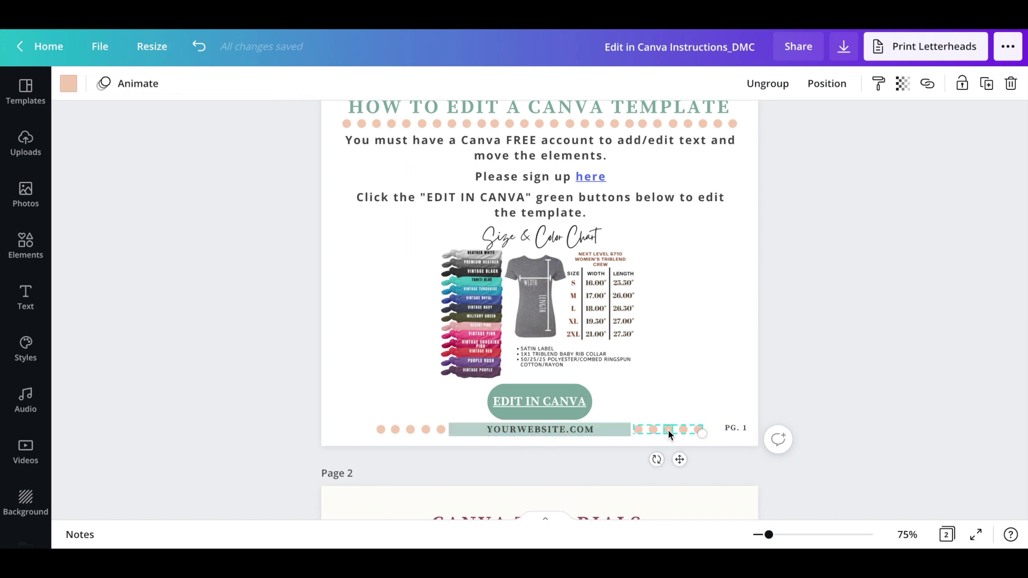
{"action": "left_click", "coordinate": [69, 83]}
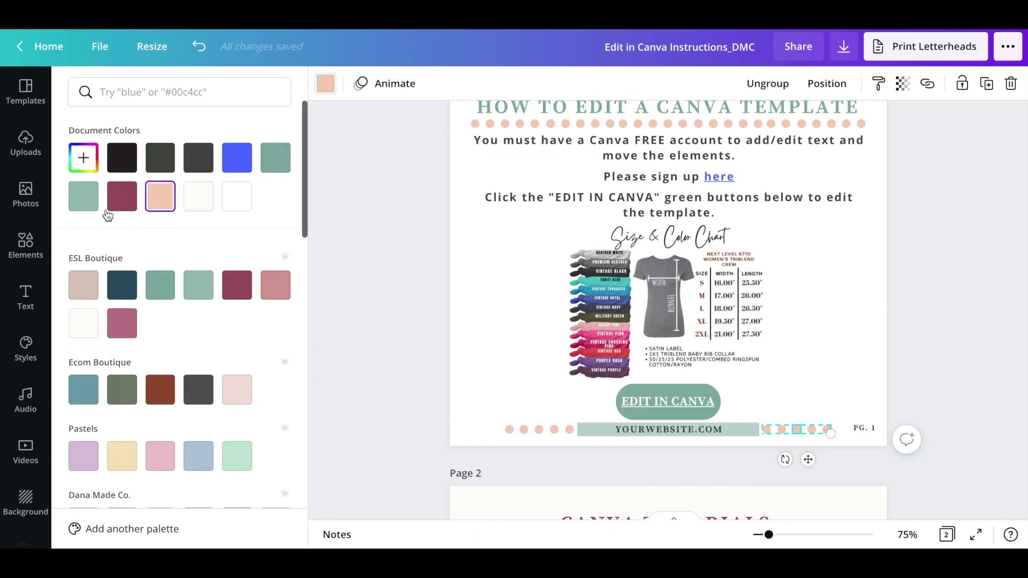
{"action": "left_click", "coordinate": [159, 284]}
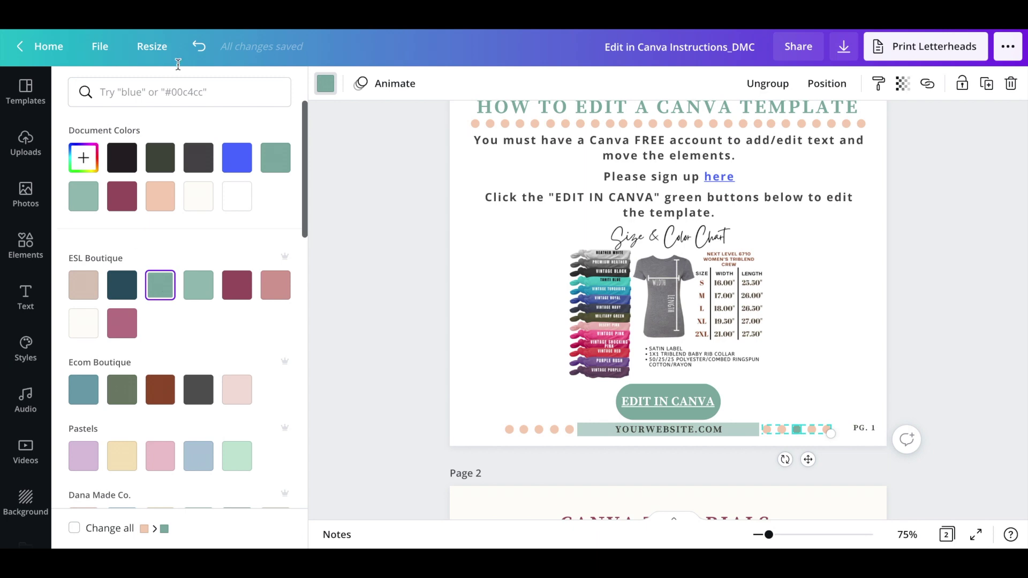
{"action": "left_click", "coordinate": [199, 46]}
{"action": "left_click", "coordinate": [866, 301]}
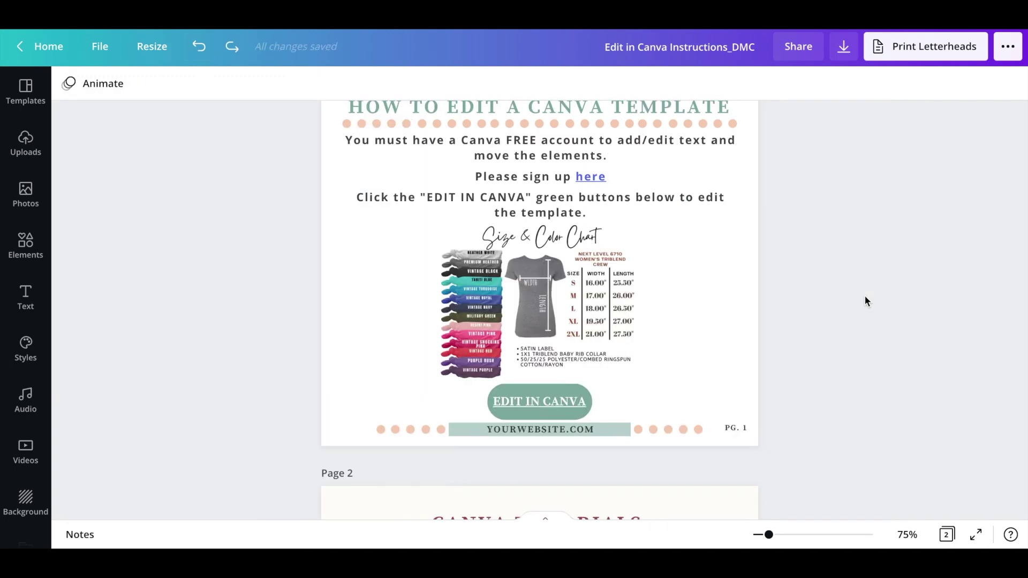
{"action": "scroll", "coordinate": [865, 299], "scroll_direction": "down", "scroll_amount": 7}
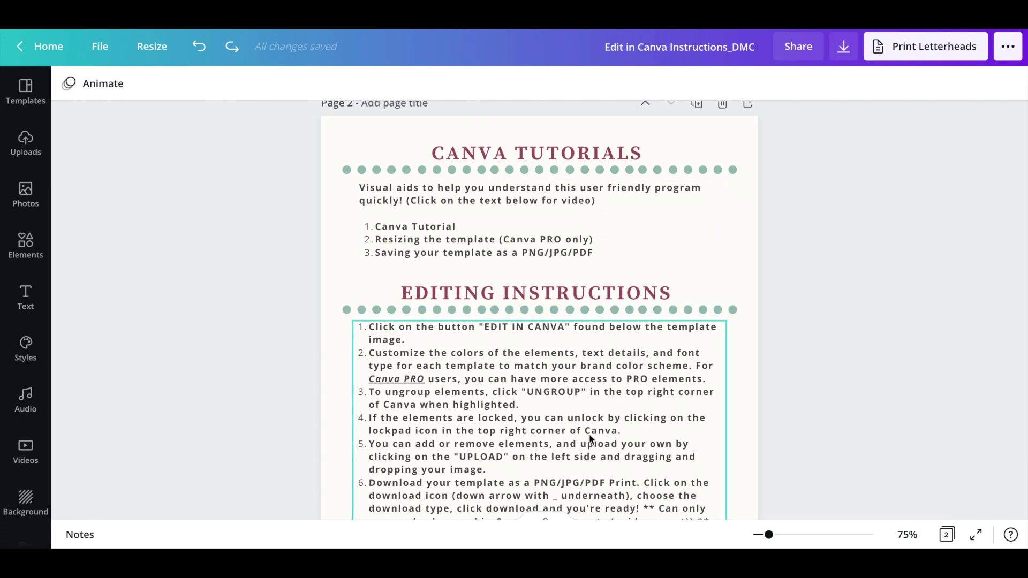
{"action": "left_click", "coordinate": [402, 232]}
{"action": "triple_click", "coordinate": [400, 227]}
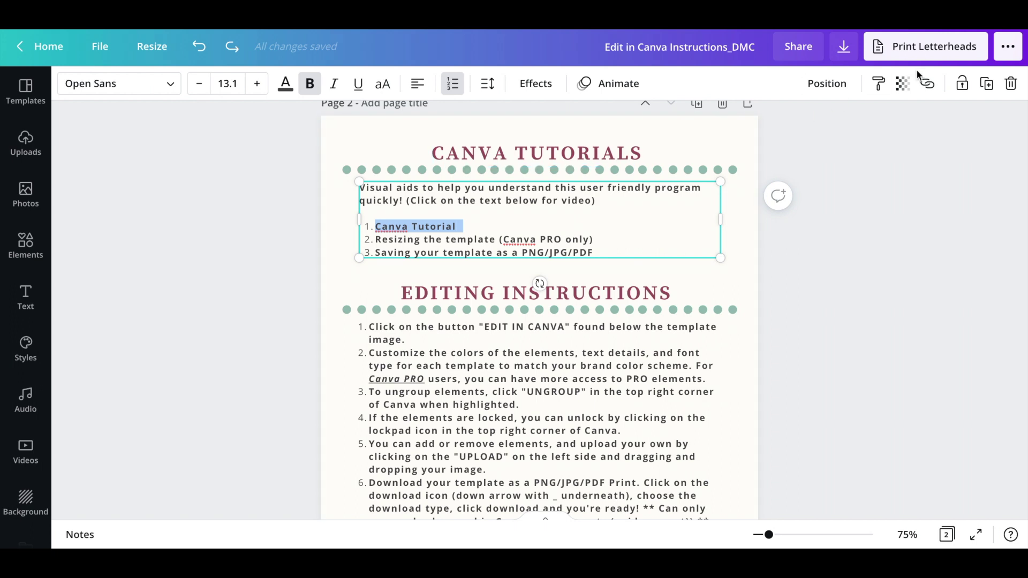
{"action": "left_click", "coordinate": [928, 87]}
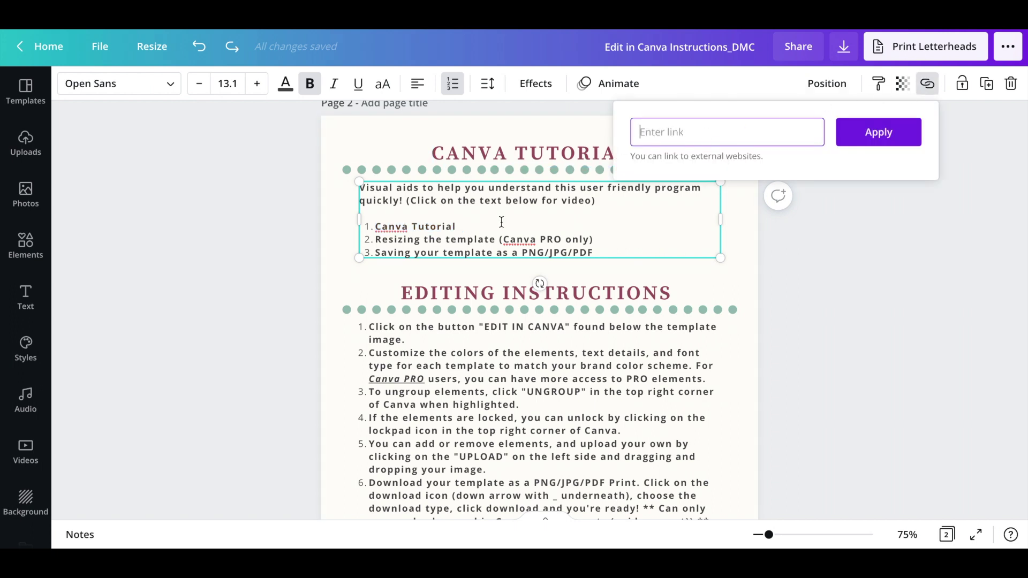
{"action": "left_click", "coordinate": [825, 338]}
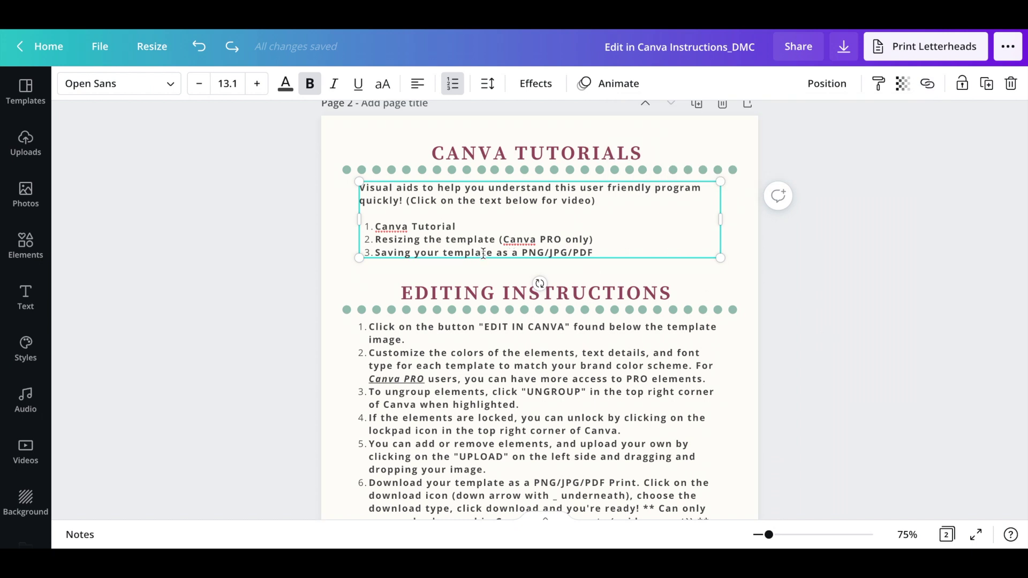
- Download both pages of the instruction document as PDF Print and dismiss the print offer
{"action": "scroll", "coordinate": [531, 336], "scroll_direction": "down", "scroll_amount": 4}
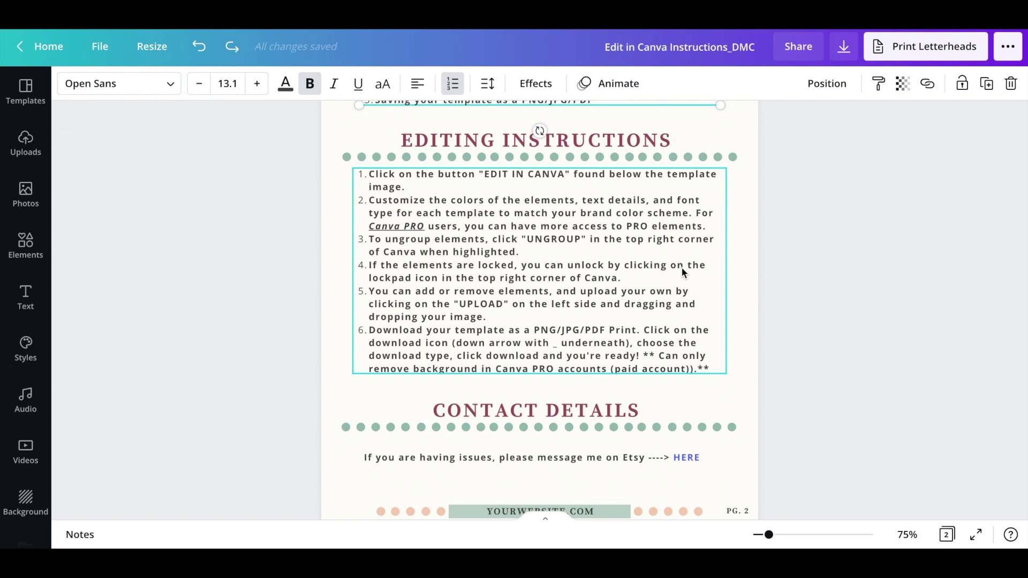
{"action": "scroll", "coordinate": [682, 270], "scroll_direction": "down", "scroll_amount": 2}
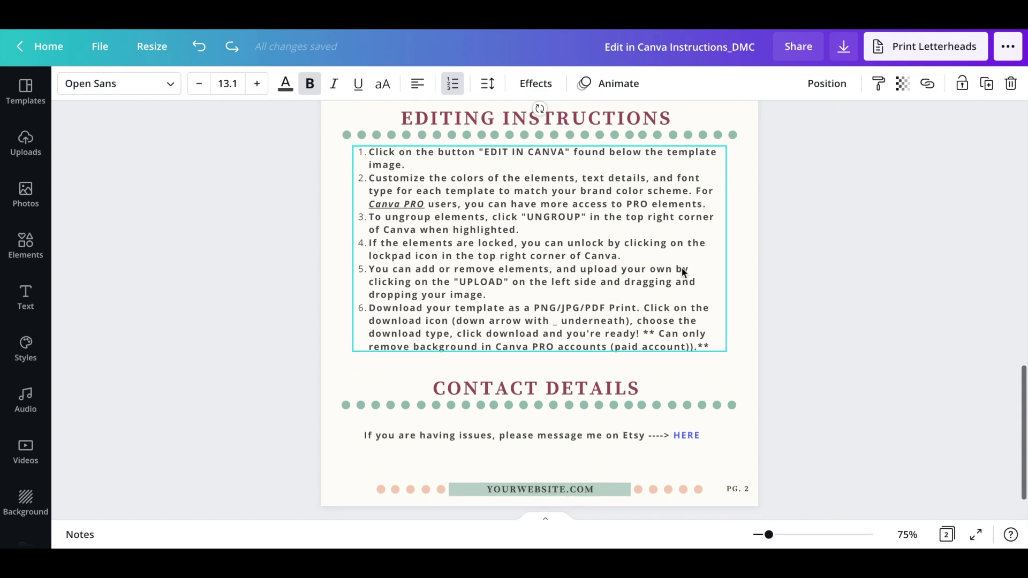
{"action": "left_click", "coordinate": [394, 405]}
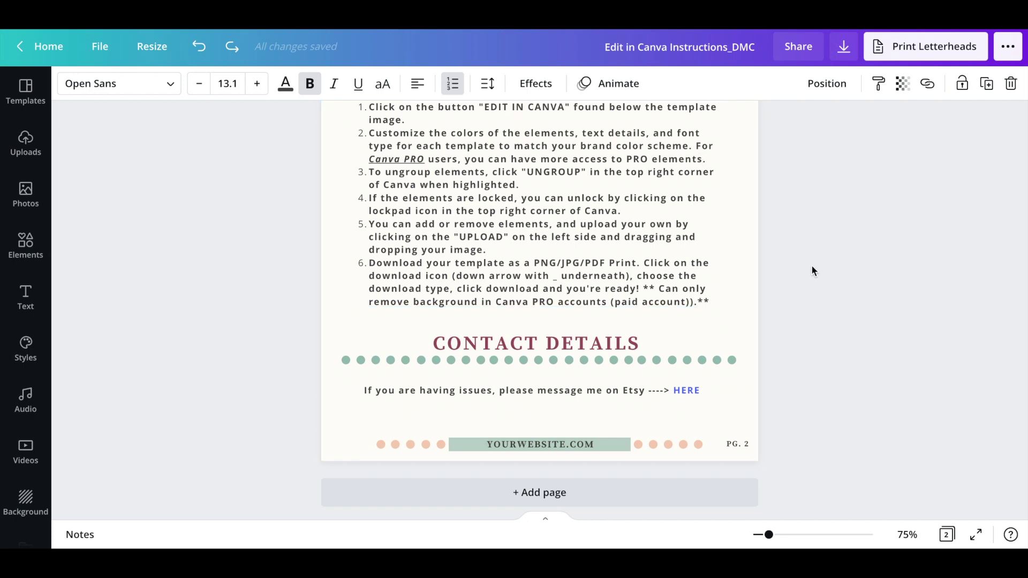
{"action": "scroll", "coordinate": [811, 265], "scroll_direction": "up", "scroll_amount": 15}
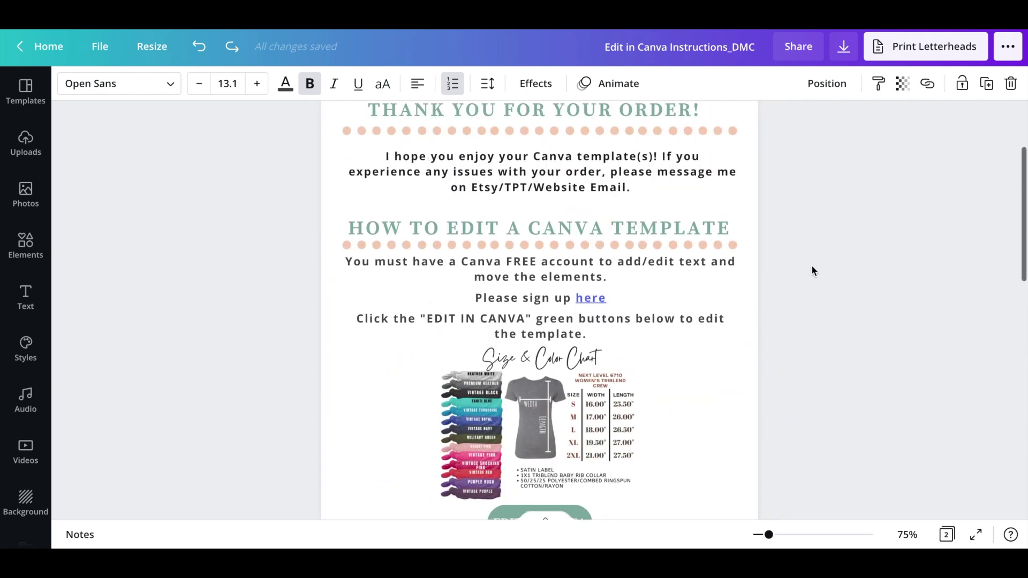
{"action": "scroll", "coordinate": [811, 265], "scroll_direction": "up", "scroll_amount": 1}
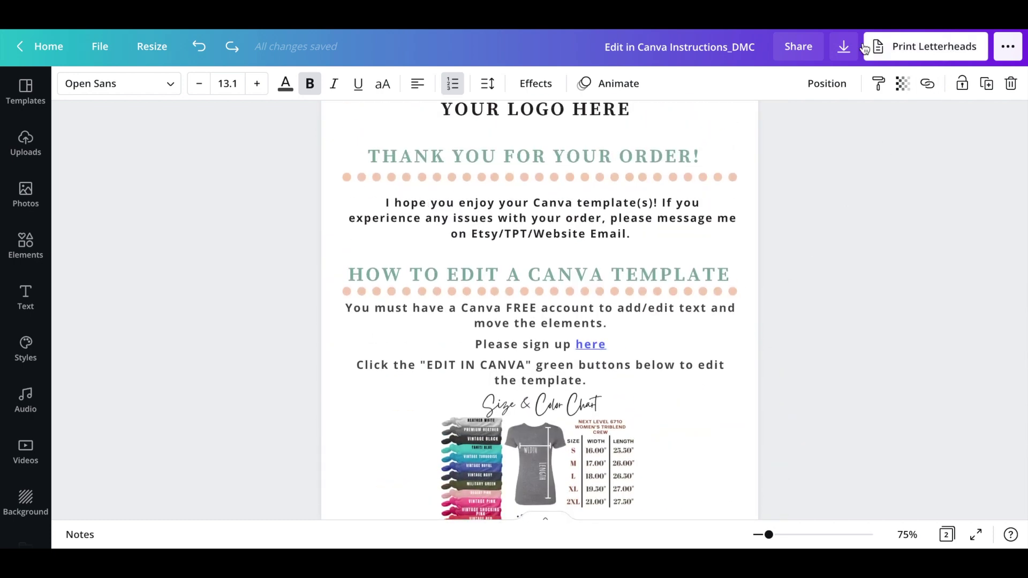
{"action": "left_click", "coordinate": [843, 46]}
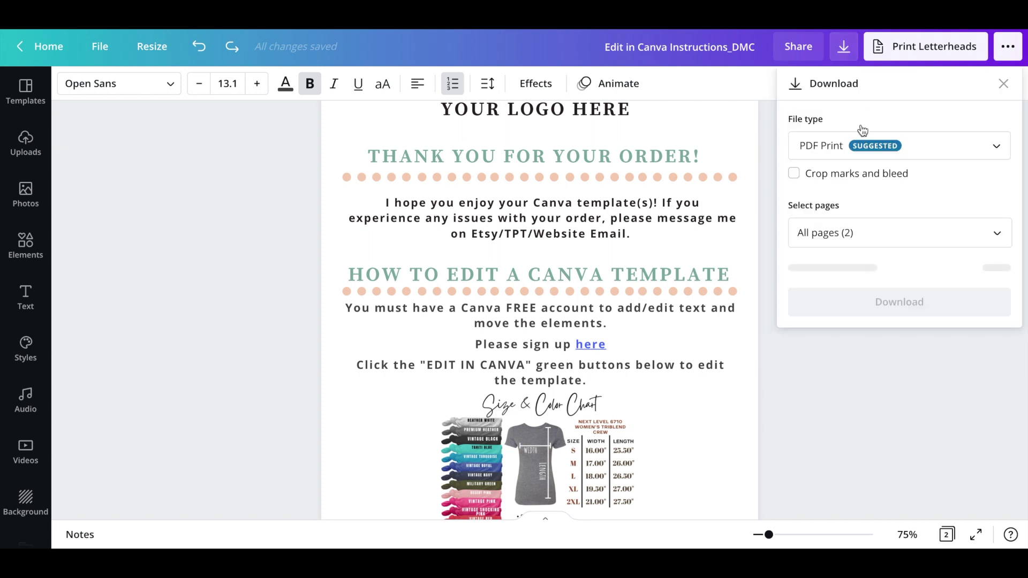
{"action": "left_click", "coordinate": [865, 150]}
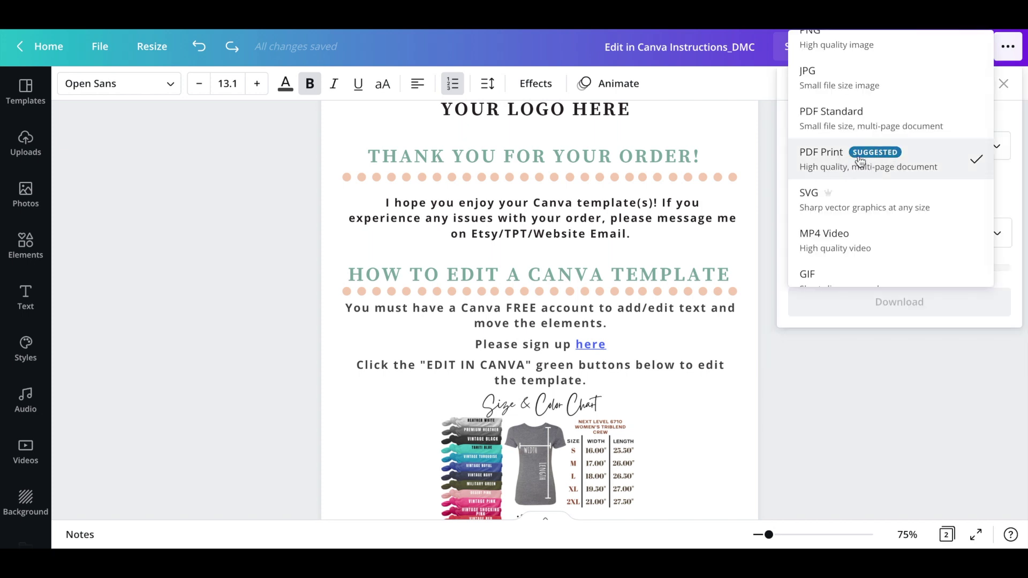
{"action": "left_click", "coordinate": [887, 174]}
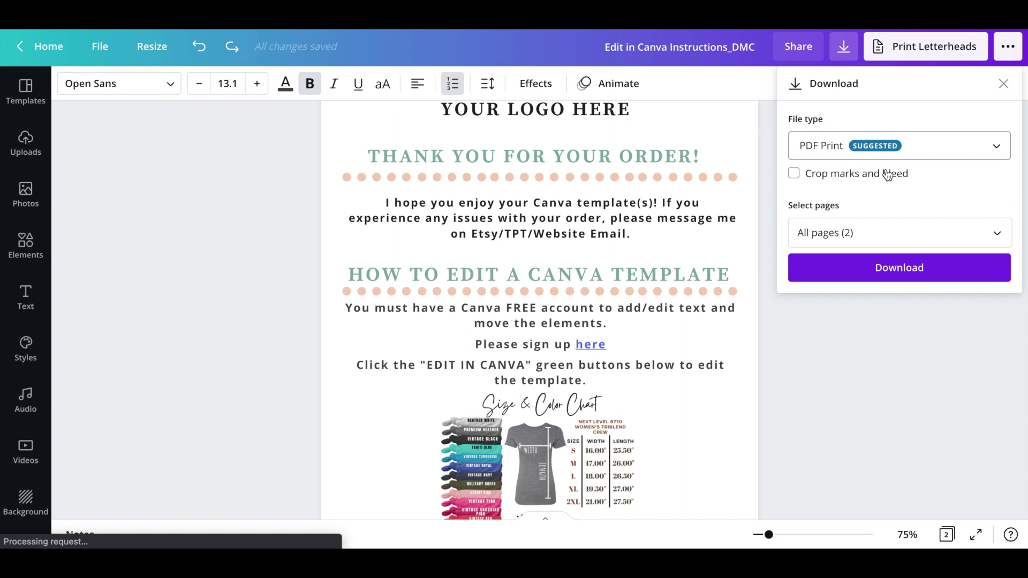
{"action": "left_click", "coordinate": [873, 269]}
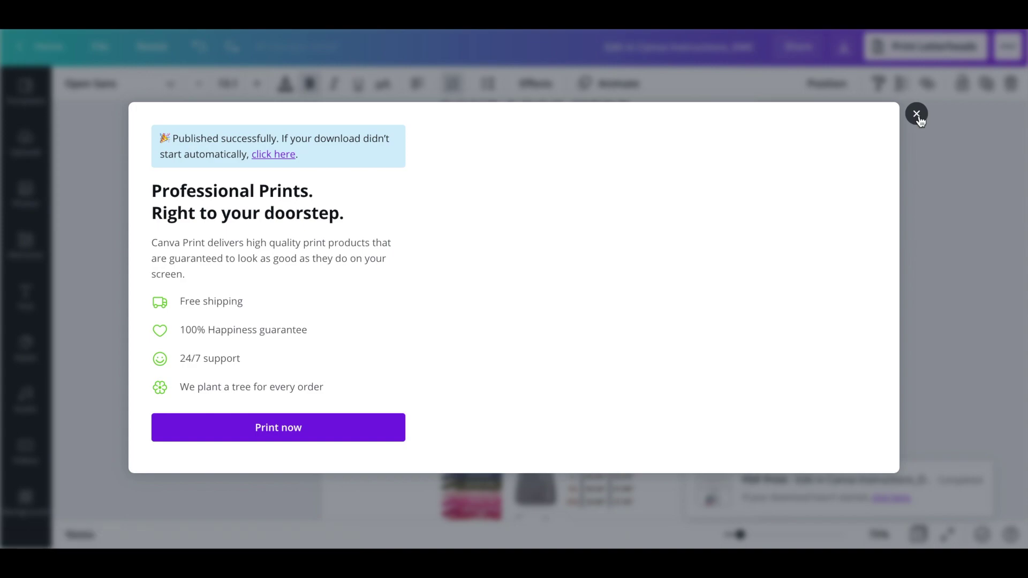
{"action": "left_click", "coordinate": [917, 114]}
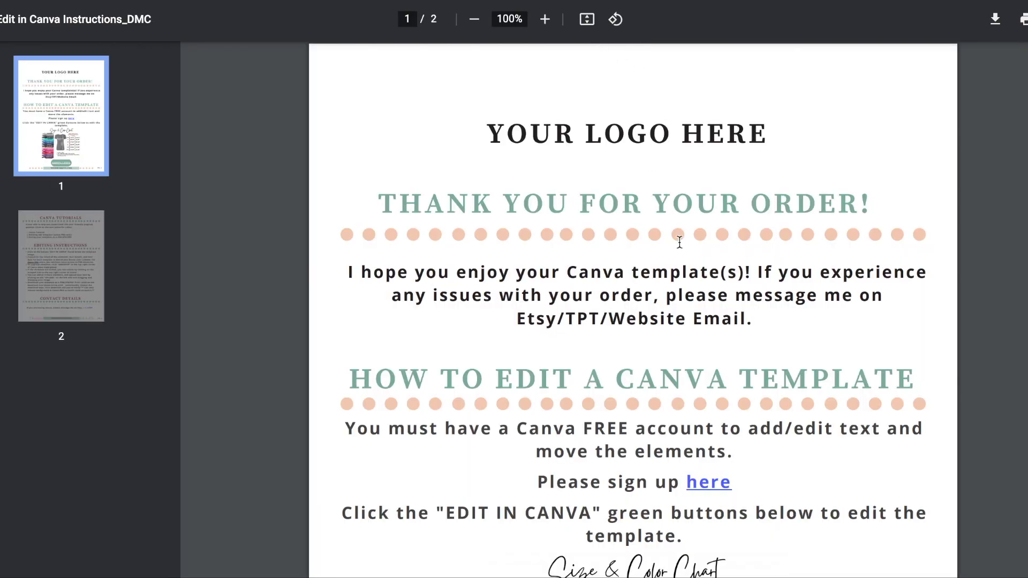
- Examine the downloaded PDF's sign-up link, EDIT IN CANVA button and Canva Tutorials section
{"action": "scroll", "coordinate": [639, 364], "scroll_direction": "down", "scroll_amount": 1}
{"action": "scroll", "coordinate": [639, 364], "scroll_direction": "down", "scroll_amount": 3}
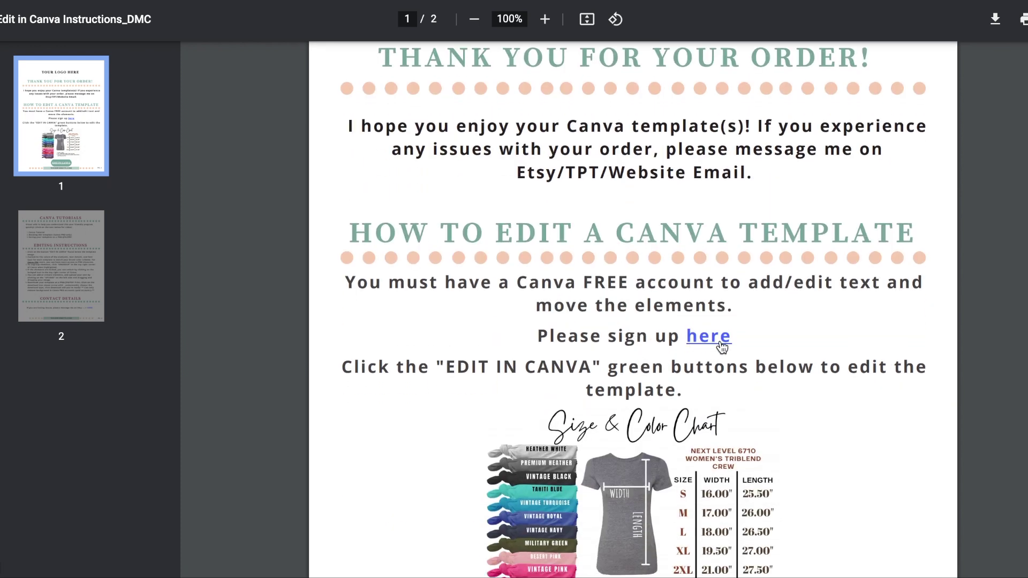
{"action": "scroll", "coordinate": [722, 347], "scroll_direction": "down", "scroll_amount": 5}
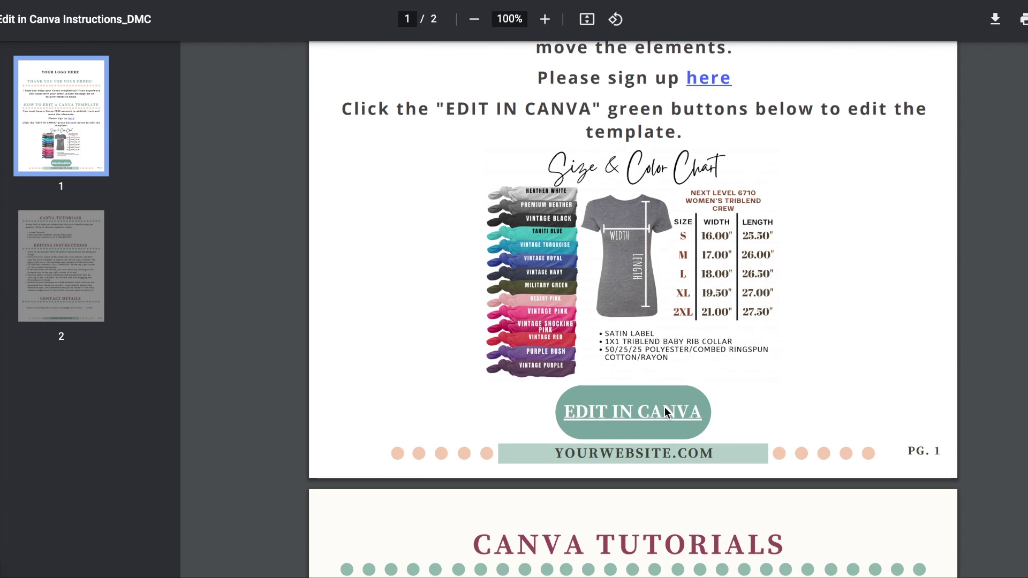
{"action": "scroll", "coordinate": [662, 423], "scroll_direction": "down", "scroll_amount": 5}
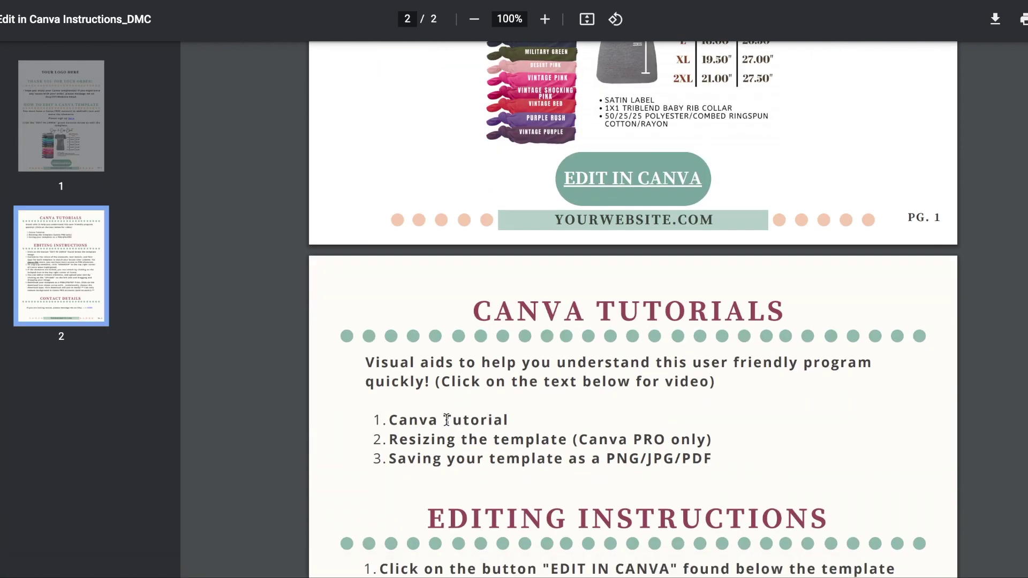
{"action": "scroll", "coordinate": [795, 449], "scroll_direction": "down", "scroll_amount": 1}
{"action": "scroll", "coordinate": [795, 449], "scroll_direction": "down", "scroll_amount": 4}
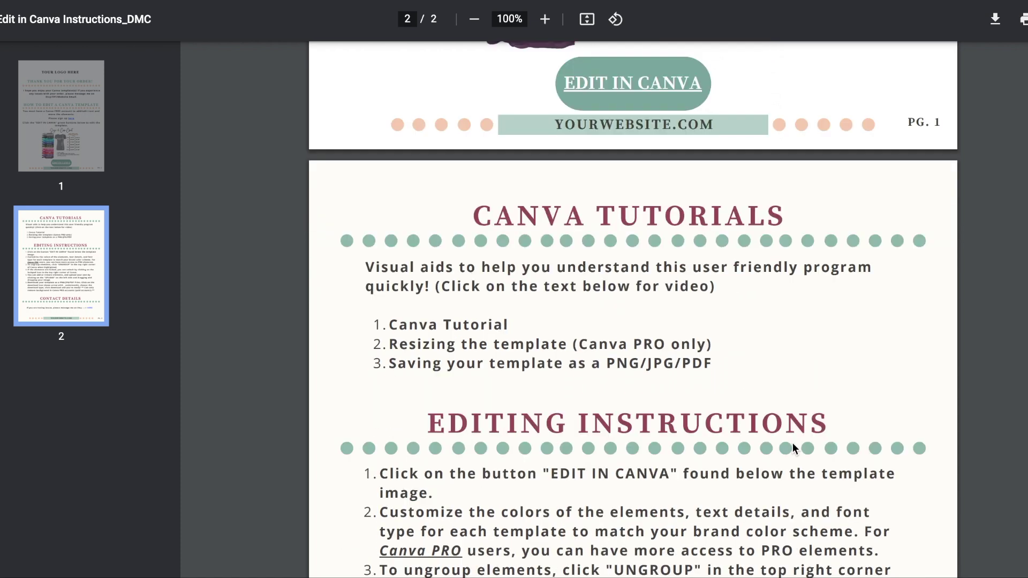